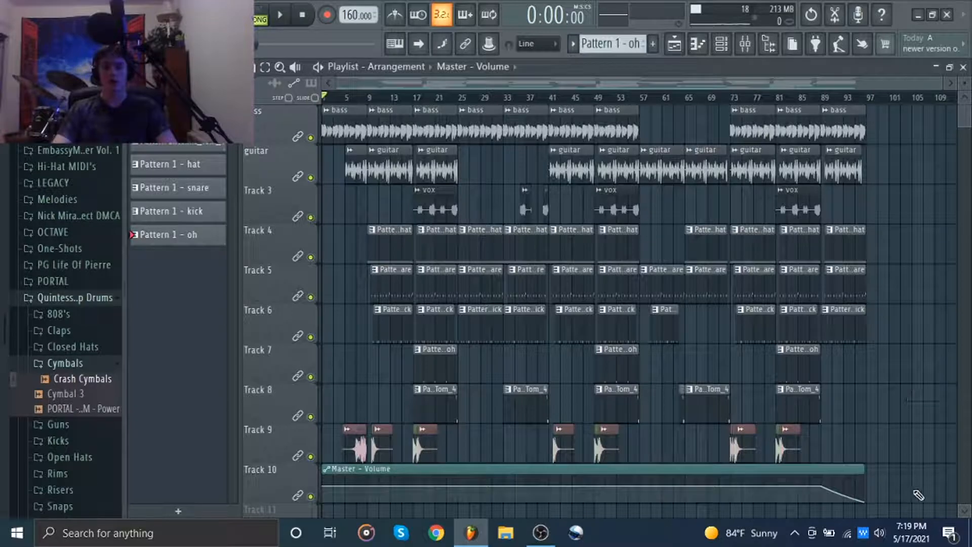
# Step: Clear the clip selection, then solo the bass track and play its clips back
pyautogui.hotkey('ctrl', 'a')
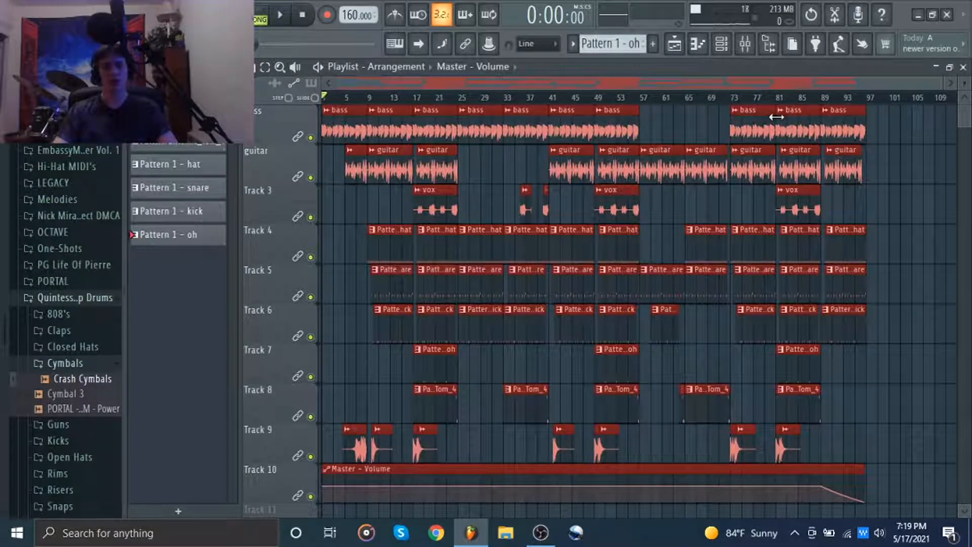
pyautogui.hotkey('ctrl', 'd')
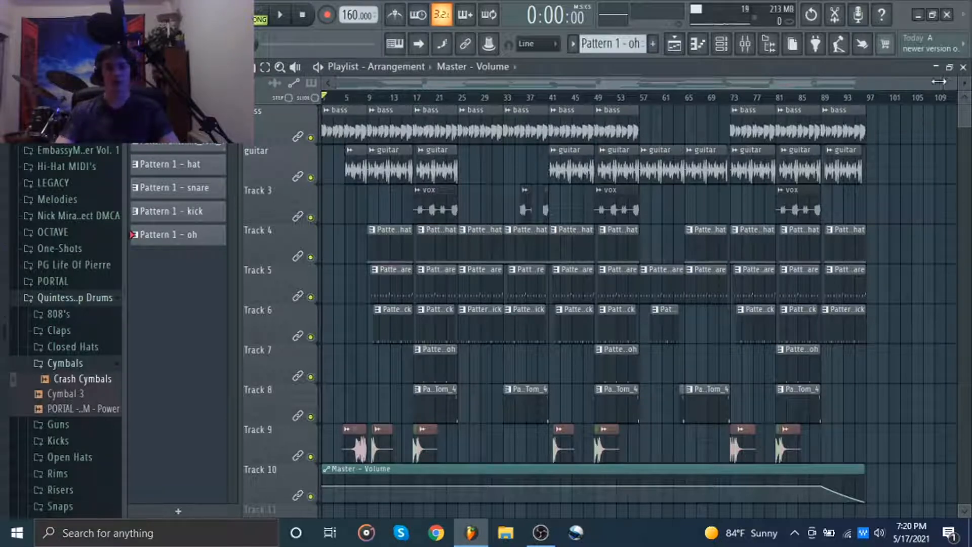
pyautogui.rightClick(310, 137)
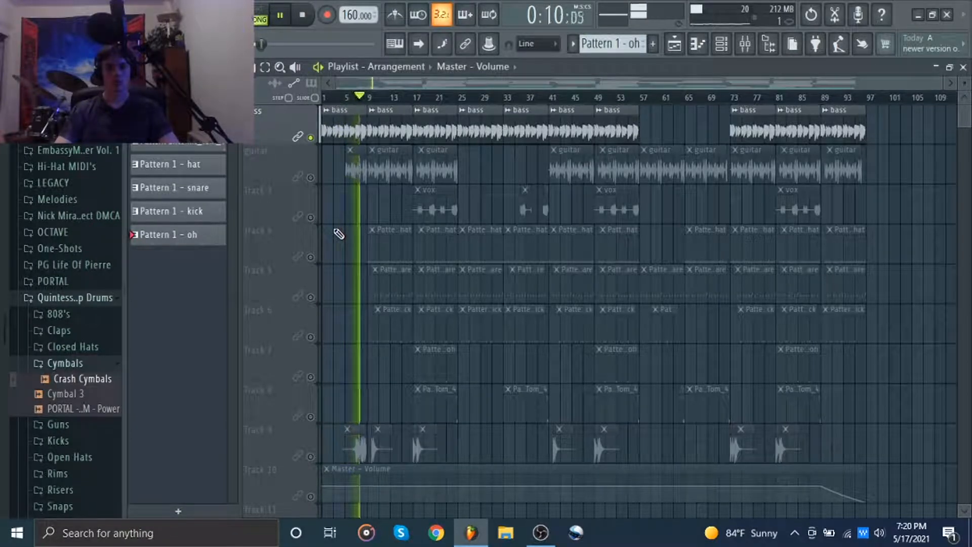
pyautogui.press('space')
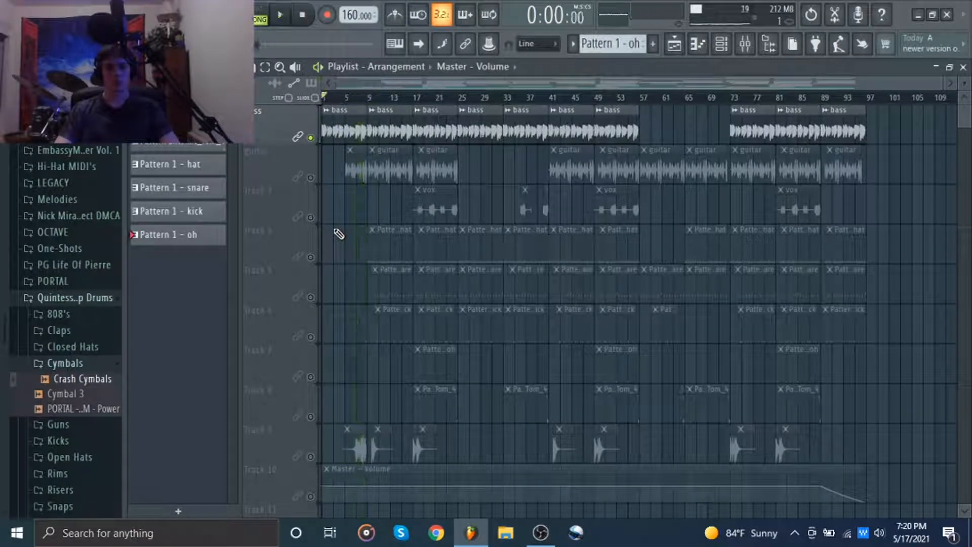
pyautogui.click(727, 50)
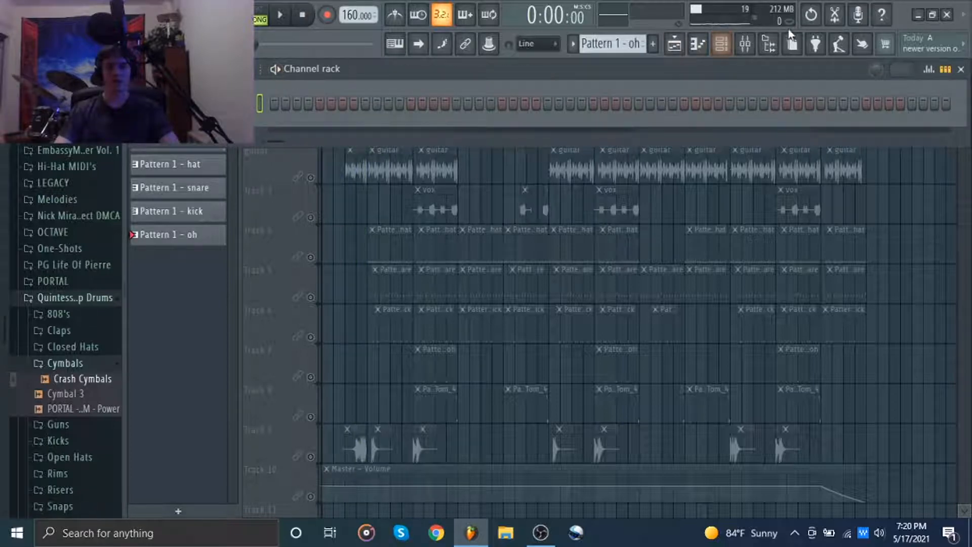
pyautogui.click(744, 53)
pyautogui.click(280, 177)
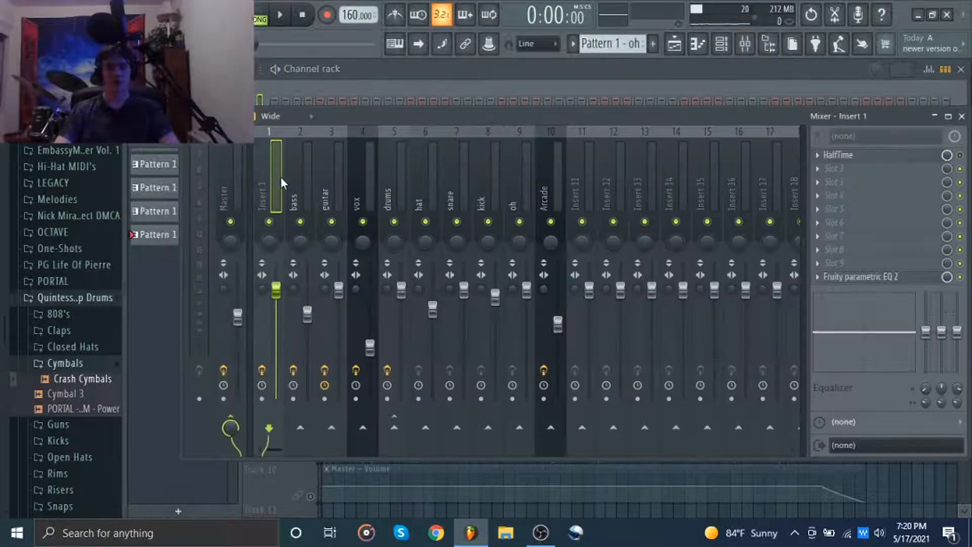
pyautogui.click(294, 178)
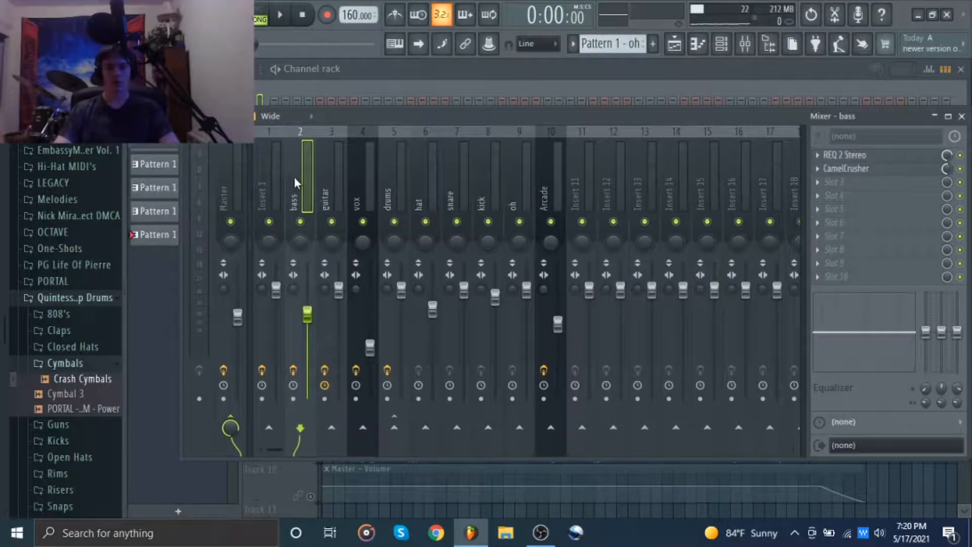
pyautogui.click(886, 169)
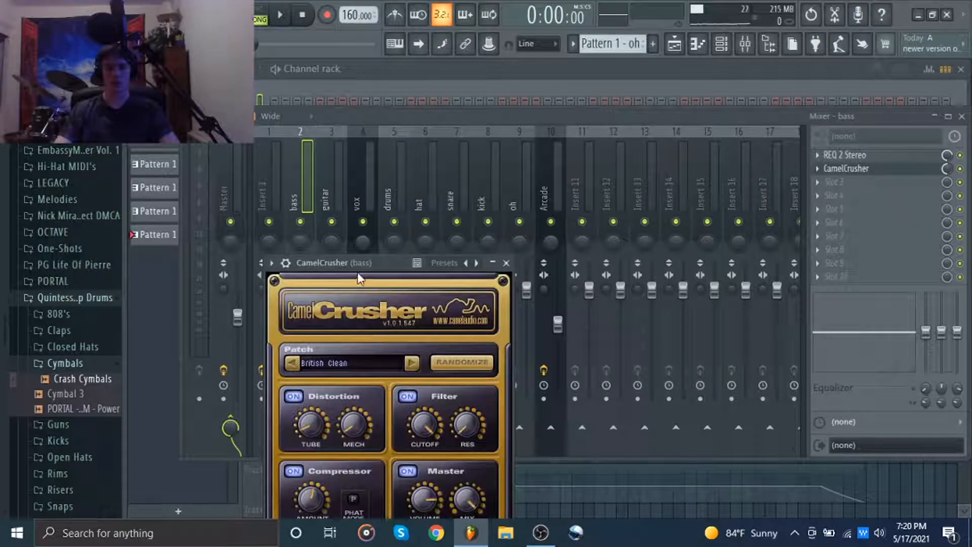
pyautogui.moveTo(365, 264); pyautogui.dragTo(362, 170)
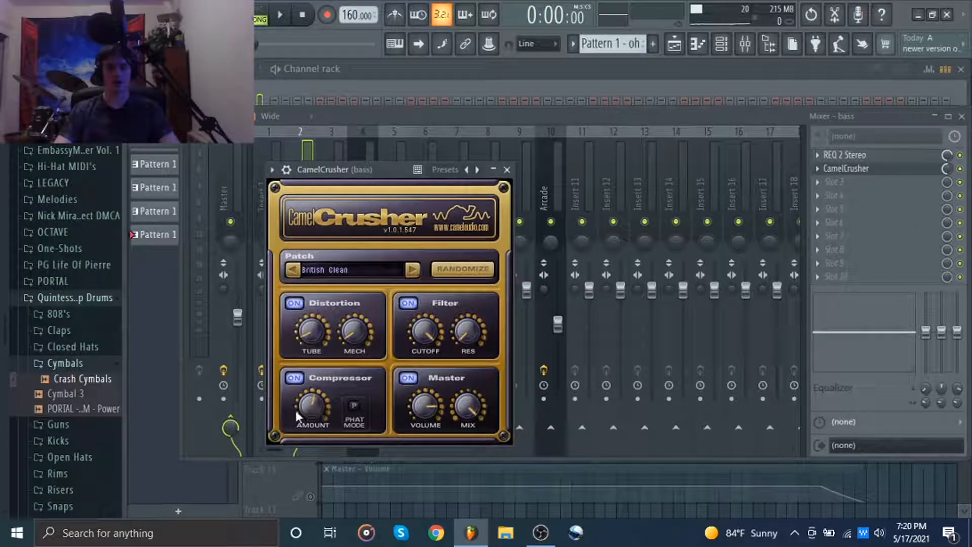
pyautogui.click(507, 170)
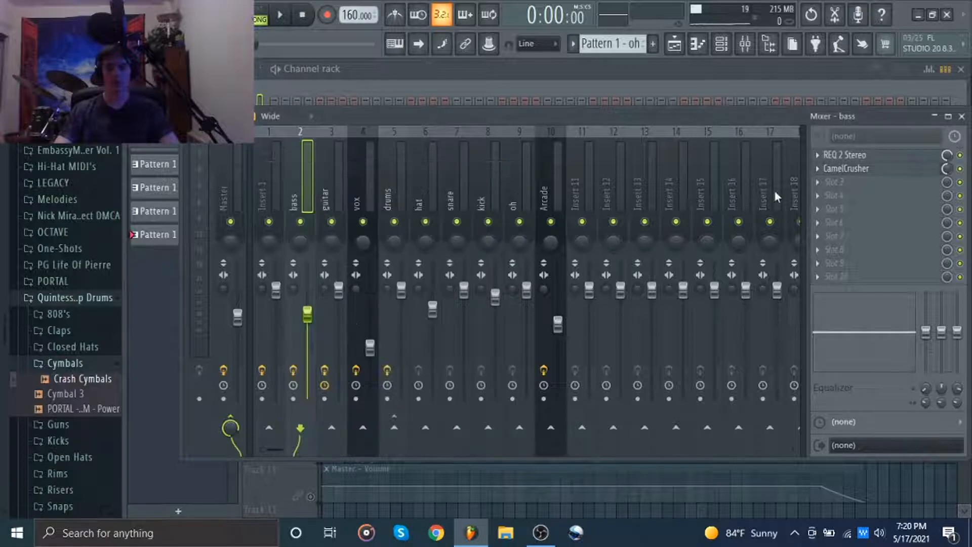
pyautogui.click(866, 156)
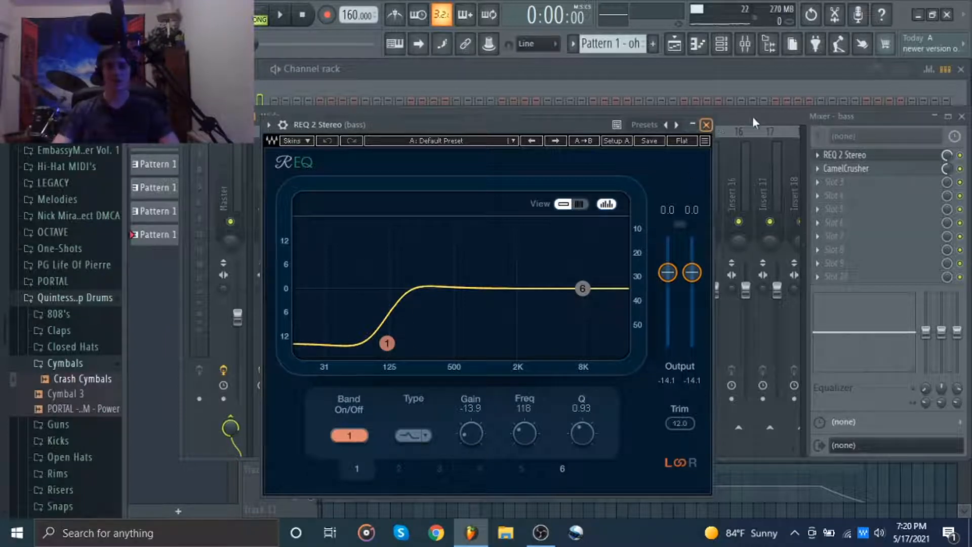
pyautogui.click(707, 124)
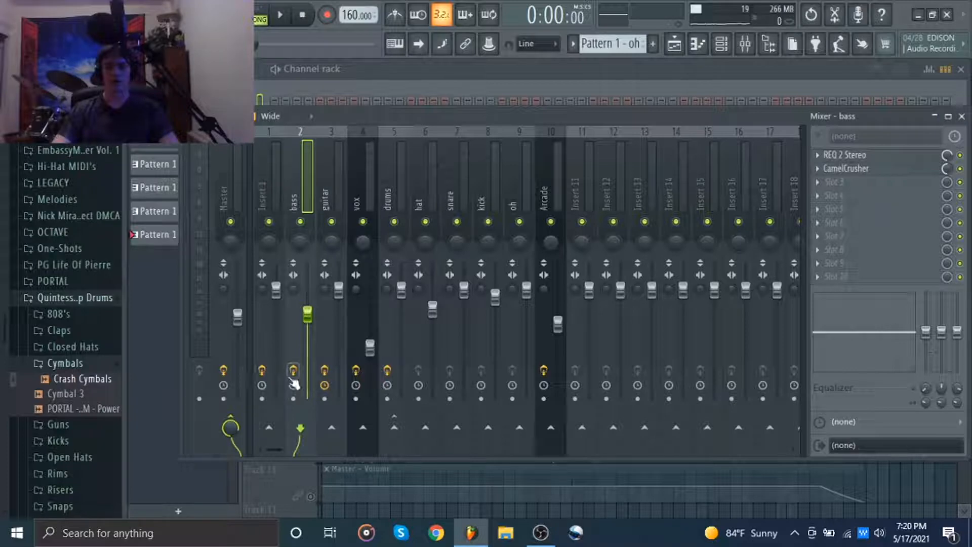
pyautogui.press('space')
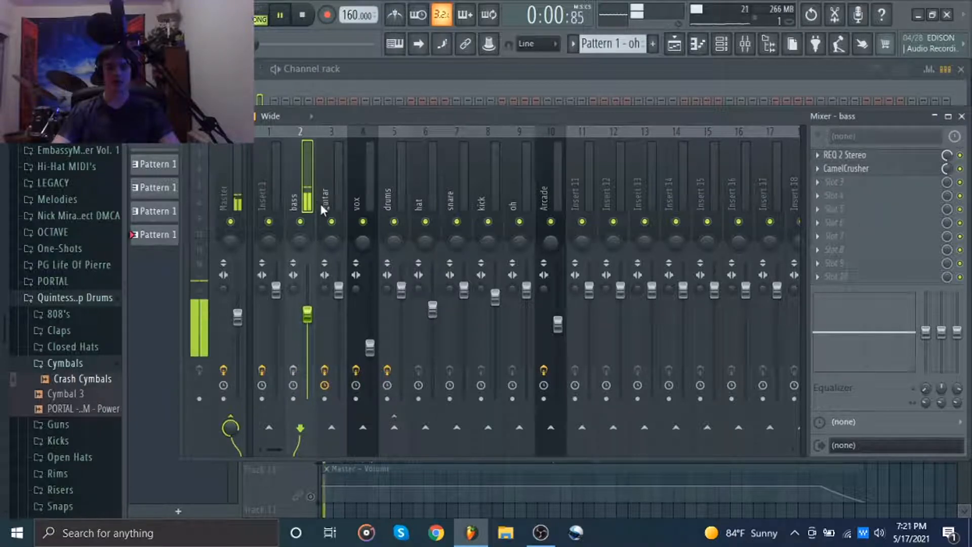
pyautogui.click(293, 370)
pyautogui.press('space')
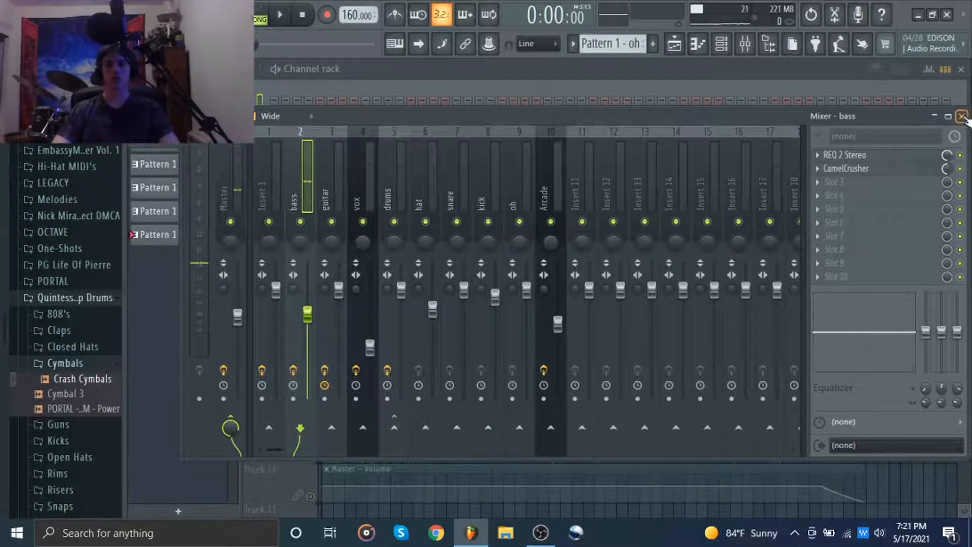
pyautogui.click(961, 116)
pyautogui.click(961, 70)
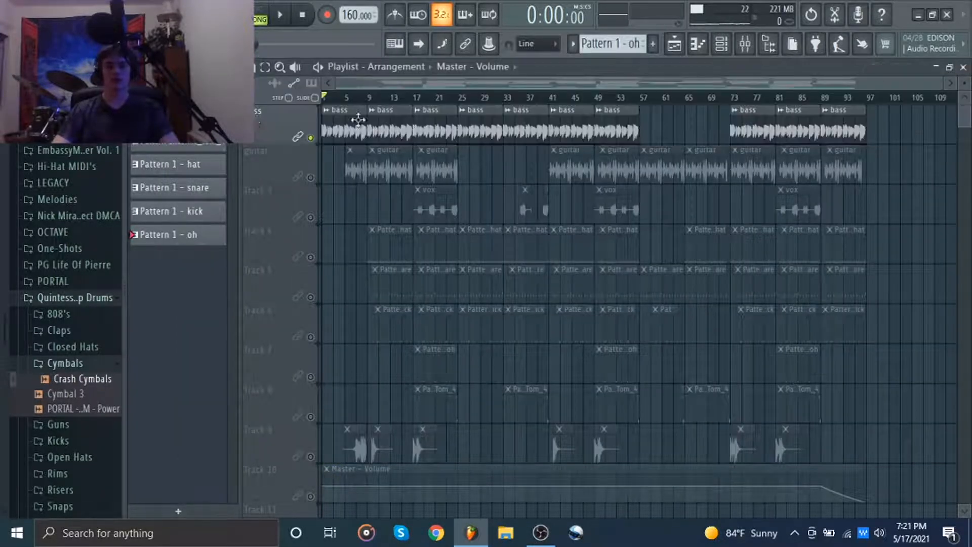
# Step: Solo the guitar track and play it from bar 9
pyautogui.click(369, 97)
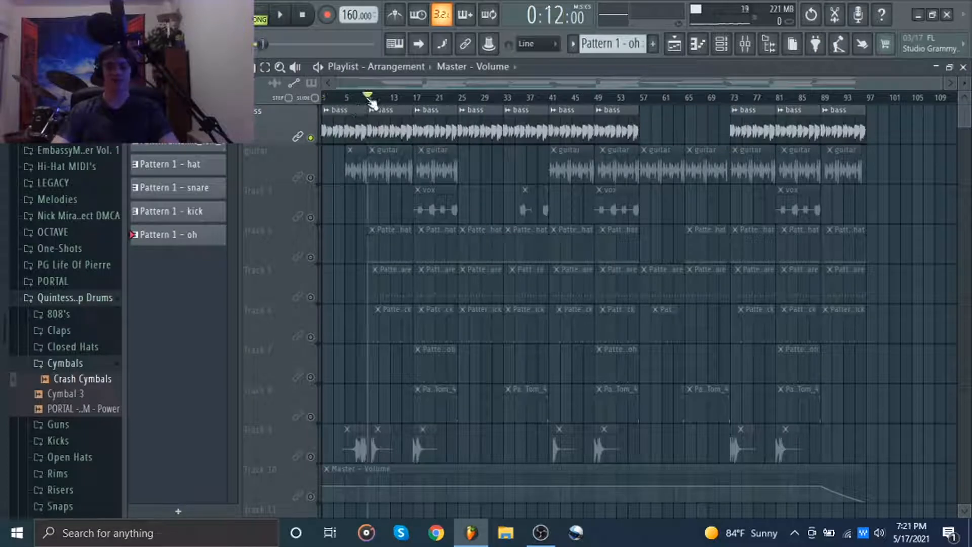
pyautogui.rightClick(310, 177)
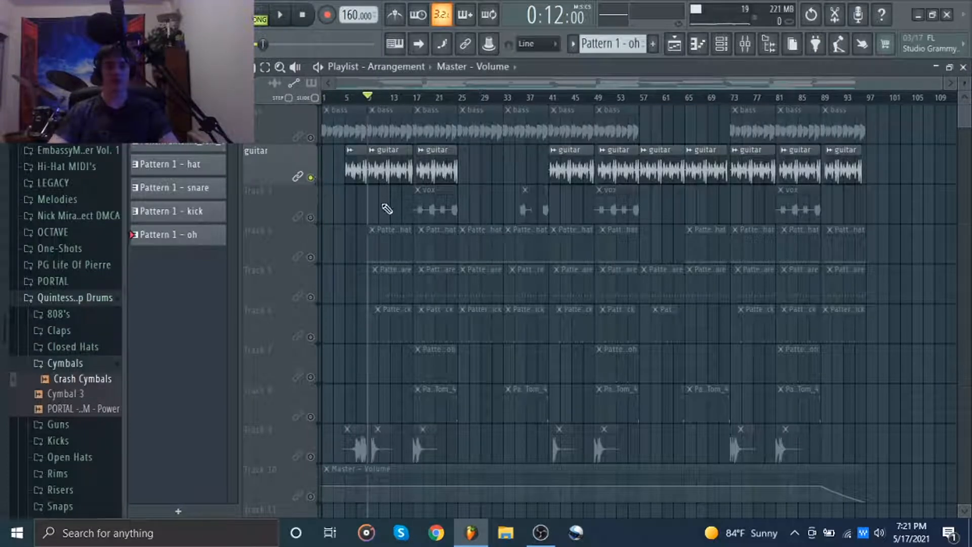
pyautogui.press('space')
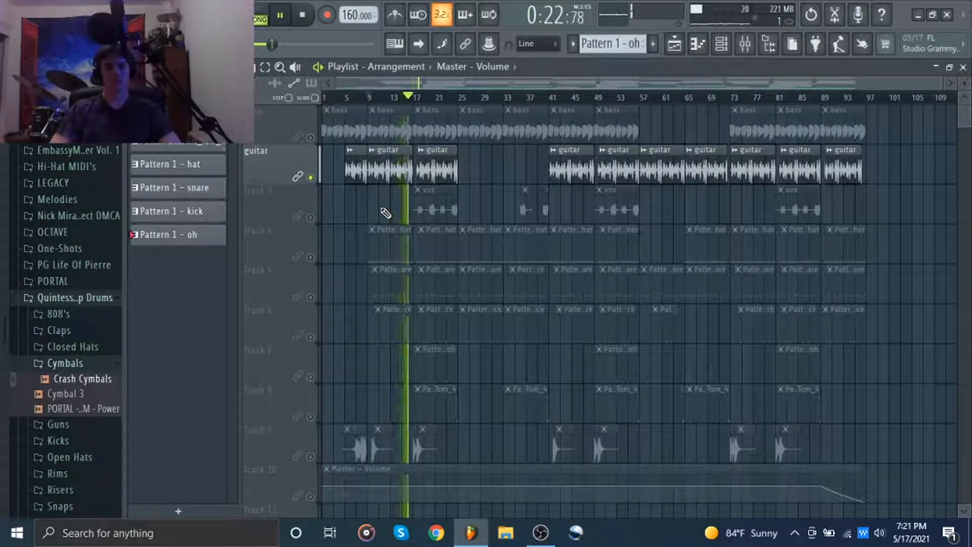
pyautogui.press('space')
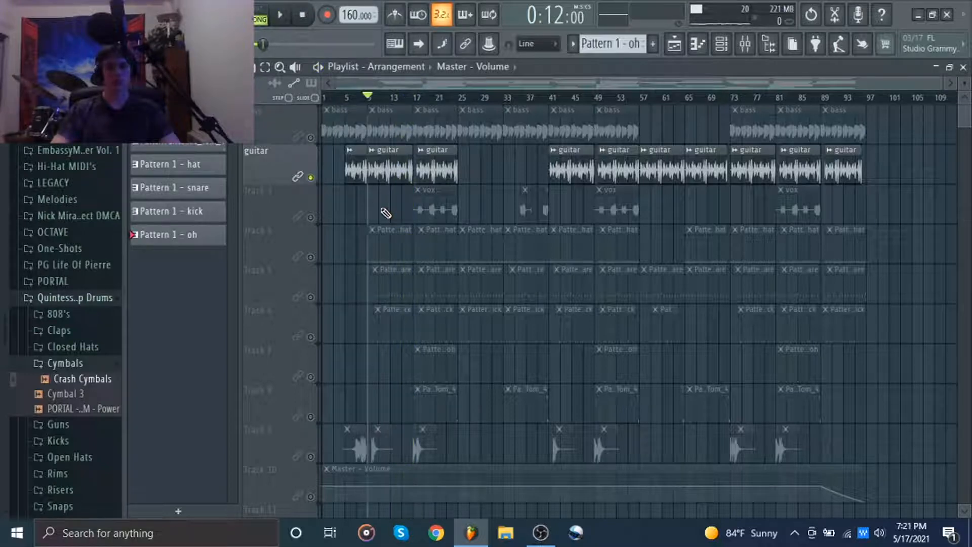
pyautogui.click(758, 41)
pyautogui.click(339, 191)
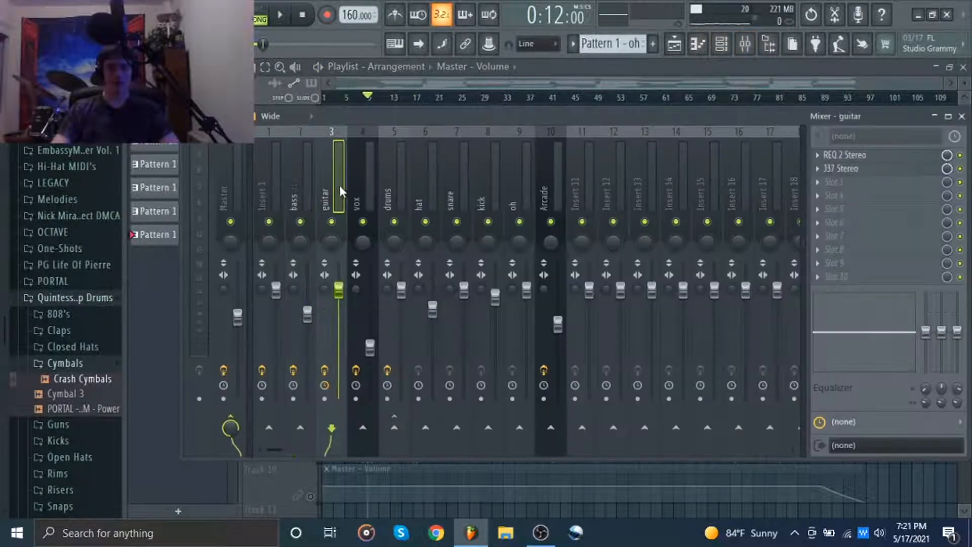
pyautogui.click(883, 156)
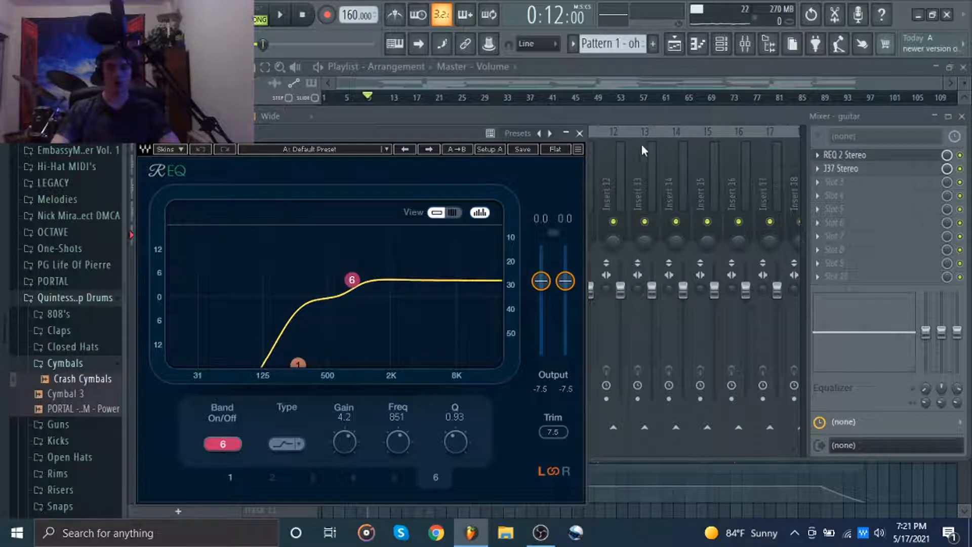
pyautogui.click(580, 134)
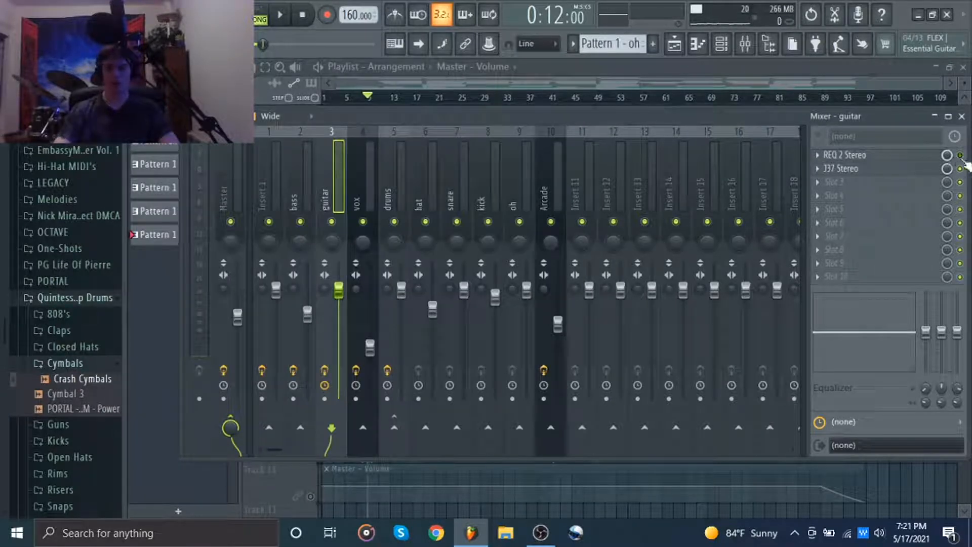
pyautogui.click(960, 155)
pyautogui.press('space')
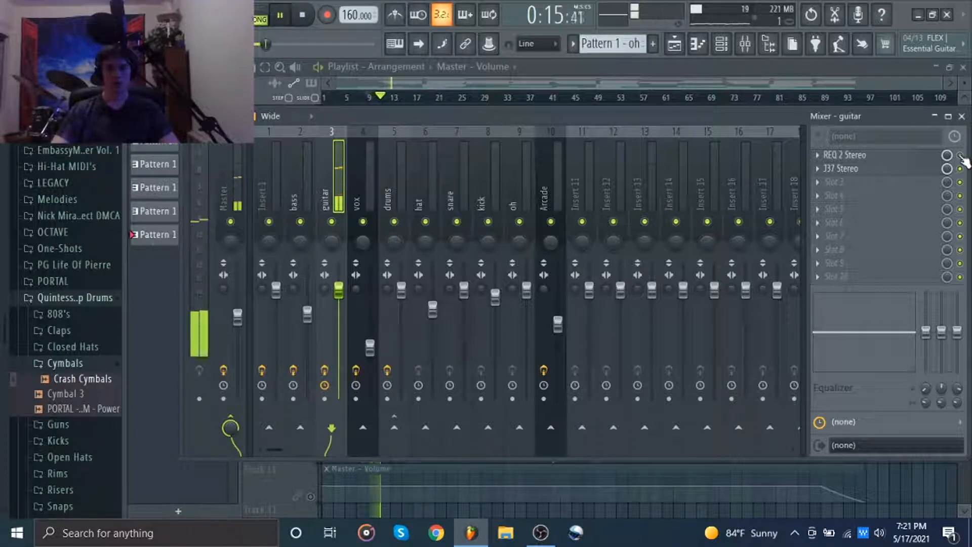
pyautogui.press('space')
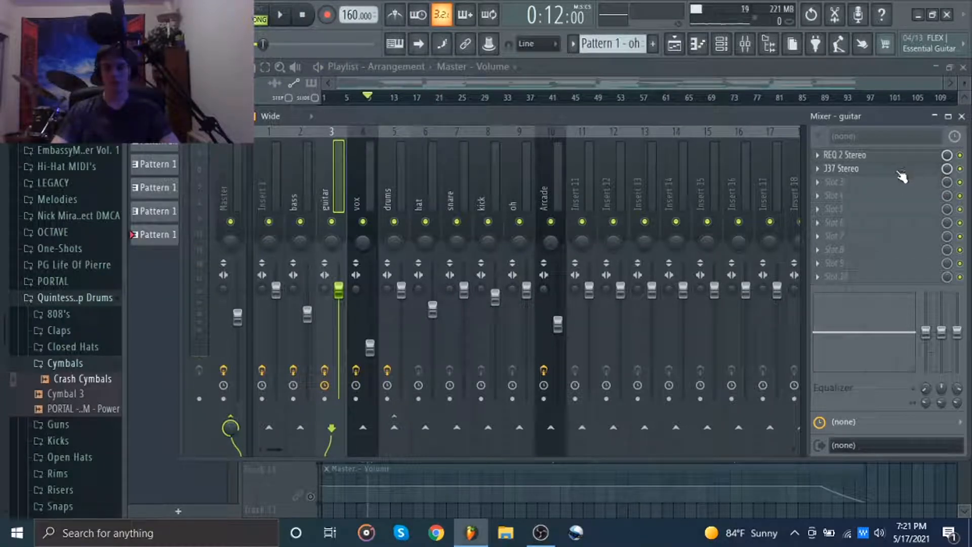
pyautogui.click(901, 175)
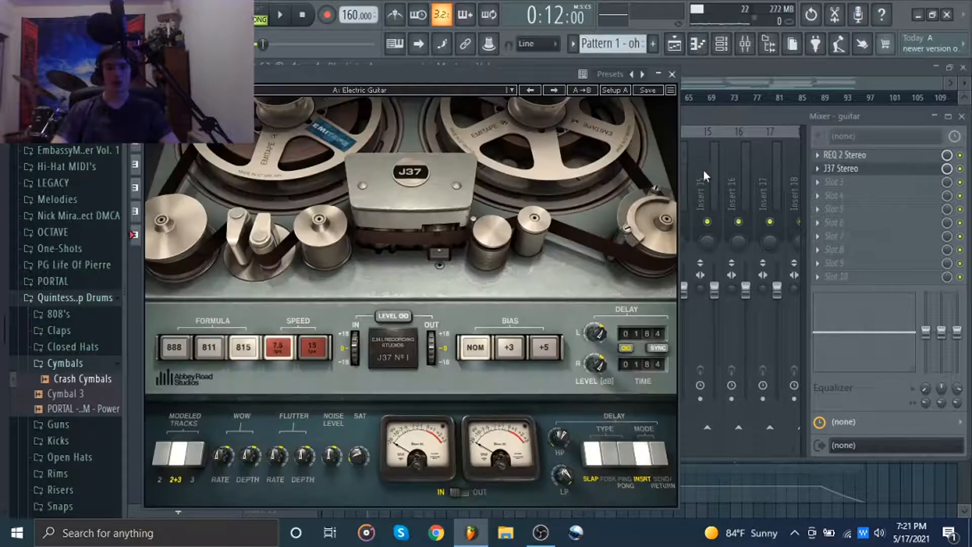
pyautogui.moveTo(374, 75); pyautogui.dragTo(375, 68)
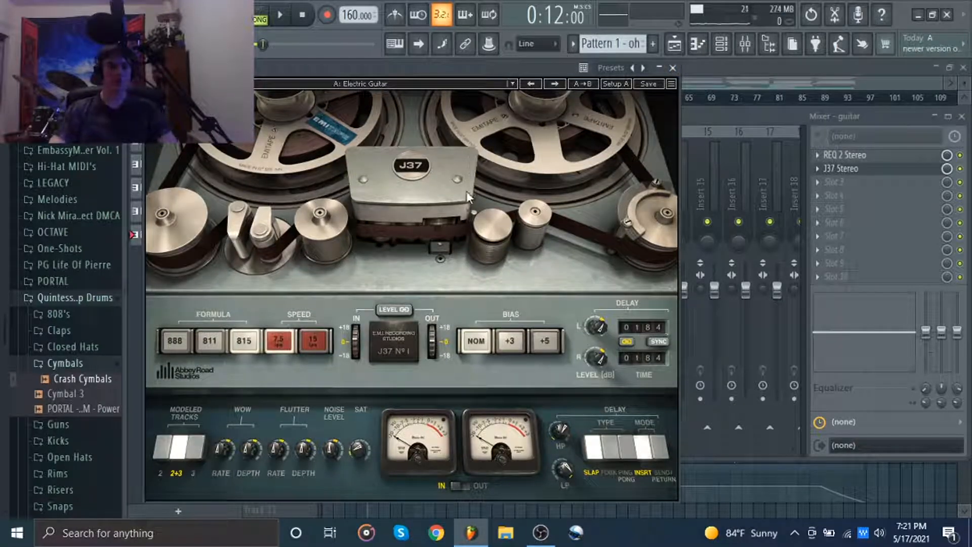
pyautogui.click(673, 68)
pyautogui.press('space')
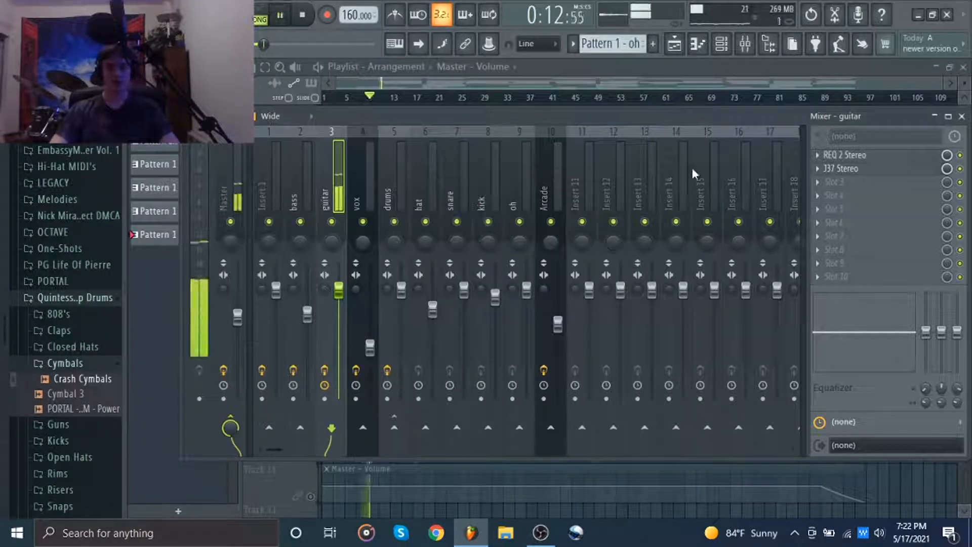
pyautogui.press('space')
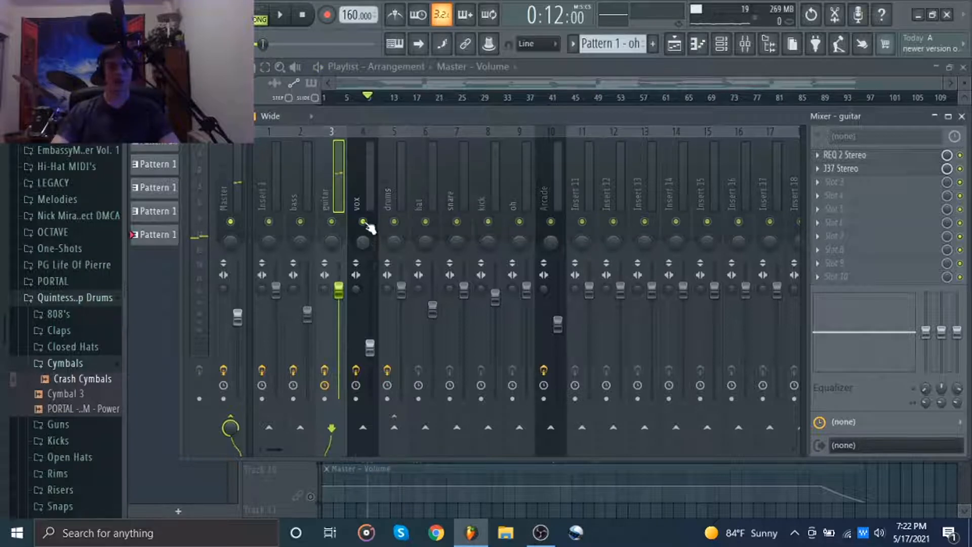
pyautogui.click(369, 196)
pyautogui.click(962, 115)
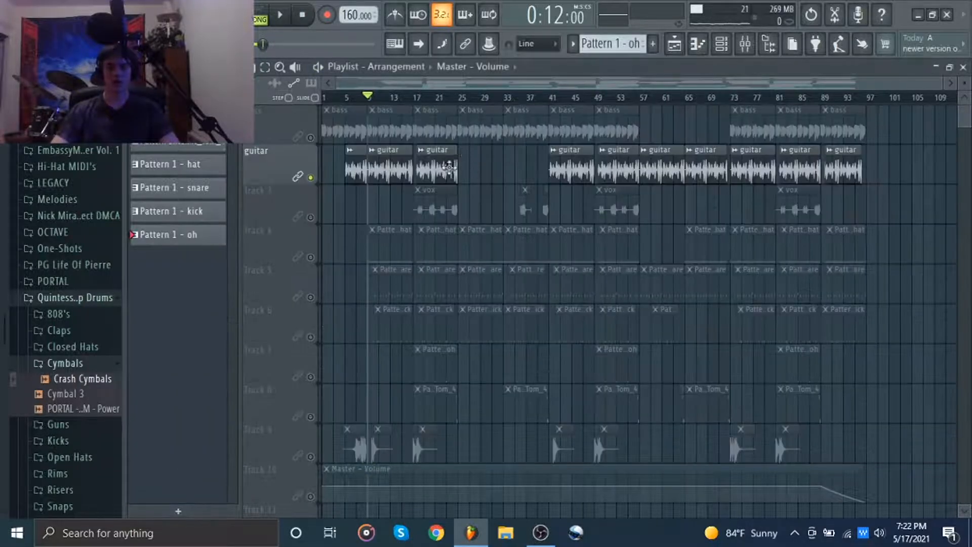
pyautogui.click(418, 102)
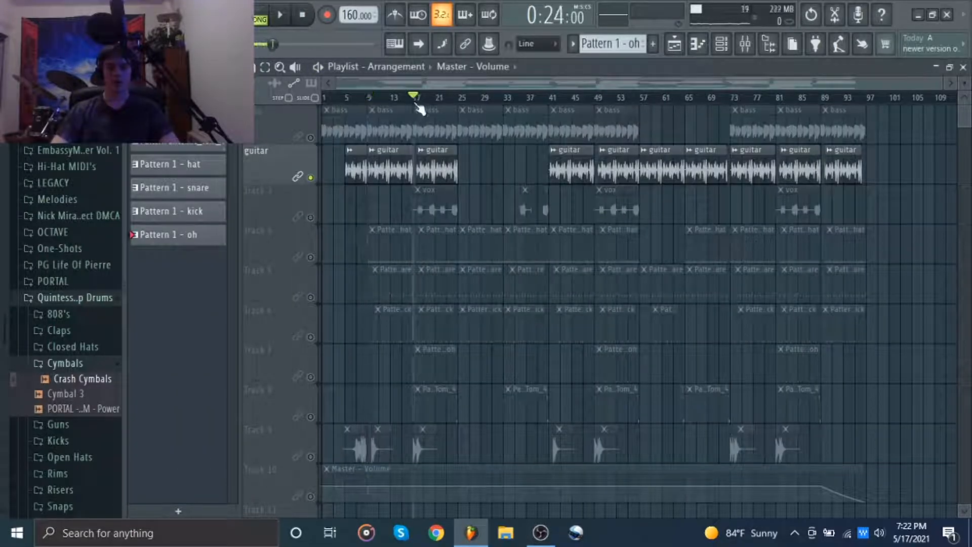
pyautogui.click(318, 218)
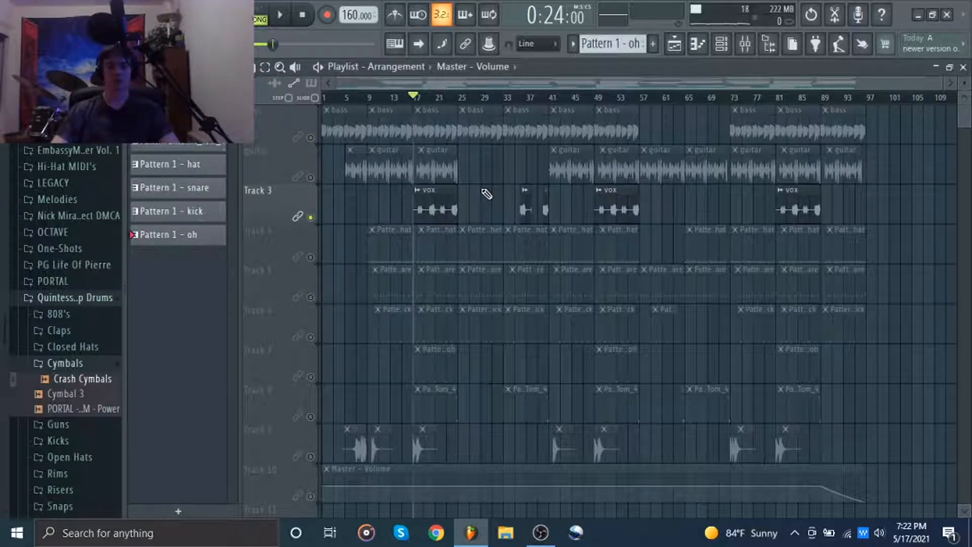
pyautogui.press('space')
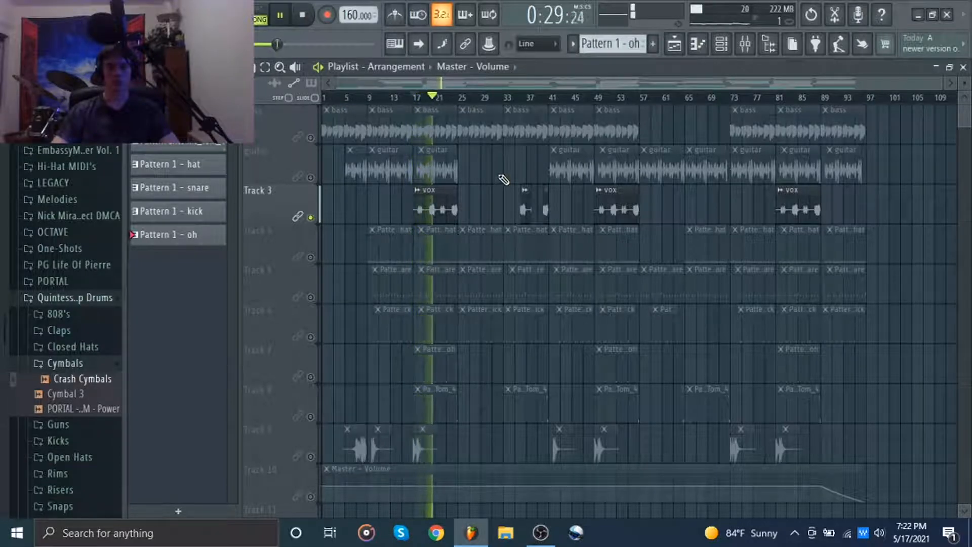
pyautogui.press('space')
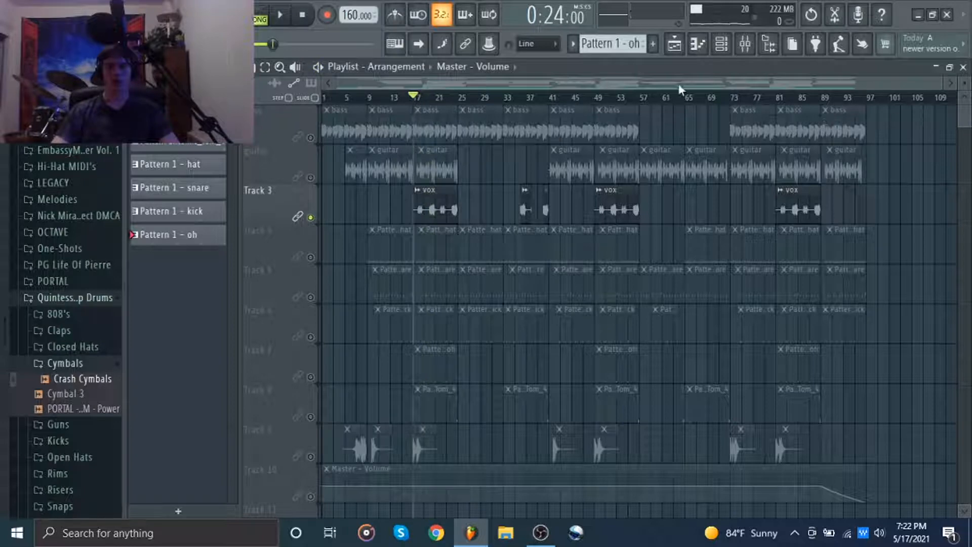
# Step: Inspect the REQ 6 Stereo and Fruity Reeverb 2 effects on the vox mixer insert
pyautogui.click(745, 43)
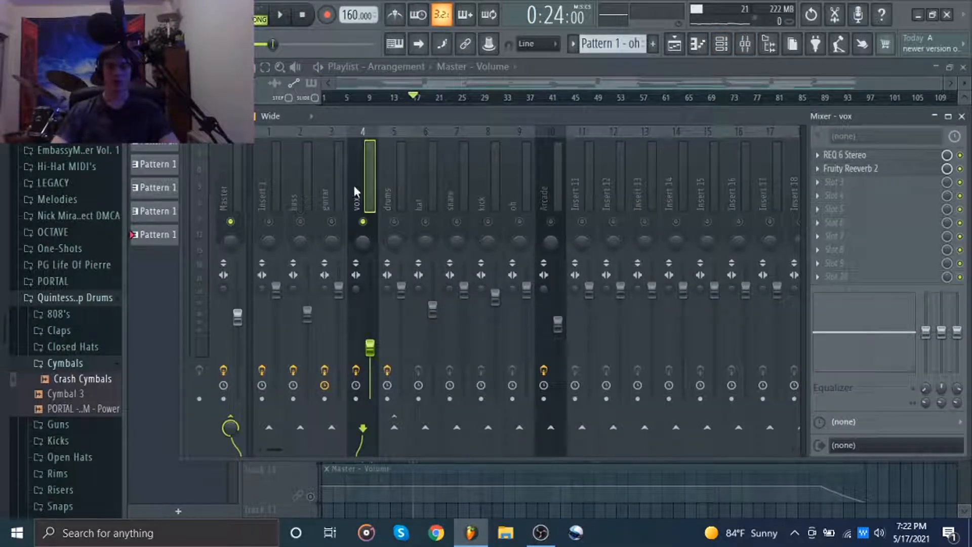
pyautogui.click(883, 156)
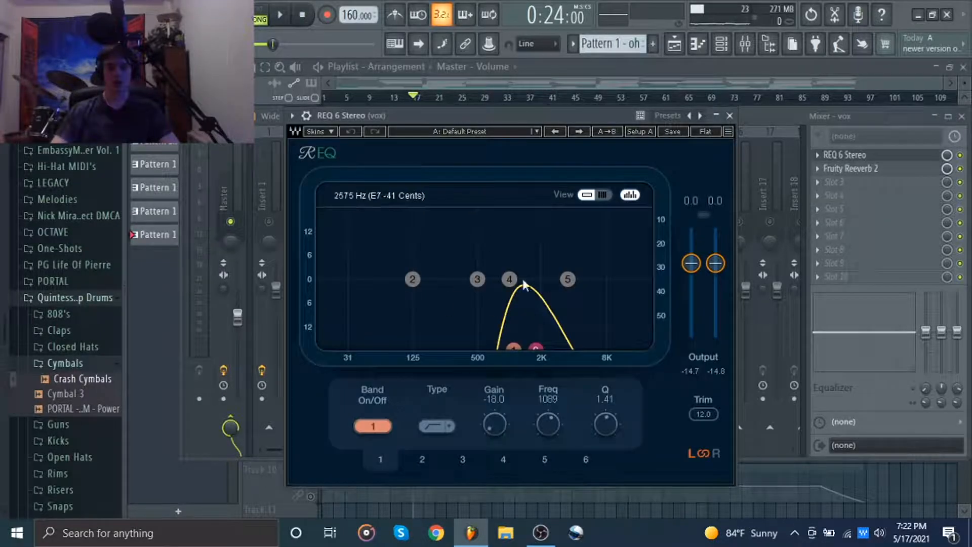
pyautogui.click(730, 116)
pyautogui.click(860, 168)
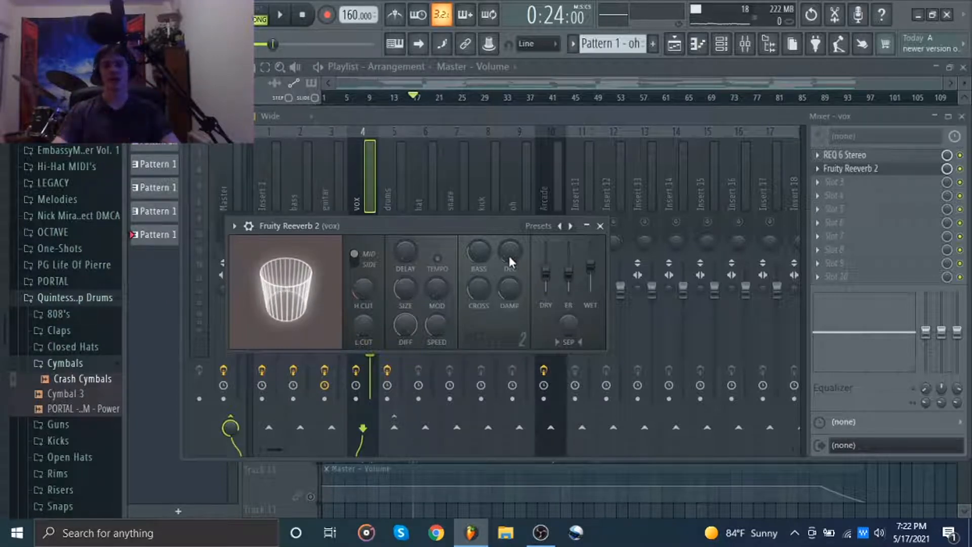
pyautogui.click(600, 226)
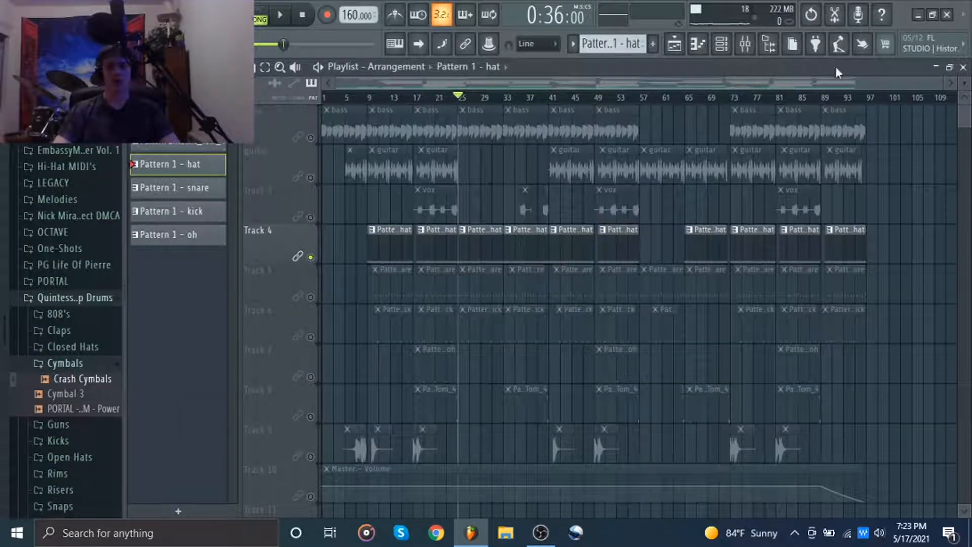
# Step: Play back the hi-hat pattern in the piano roll
pyautogui.click(702, 44)
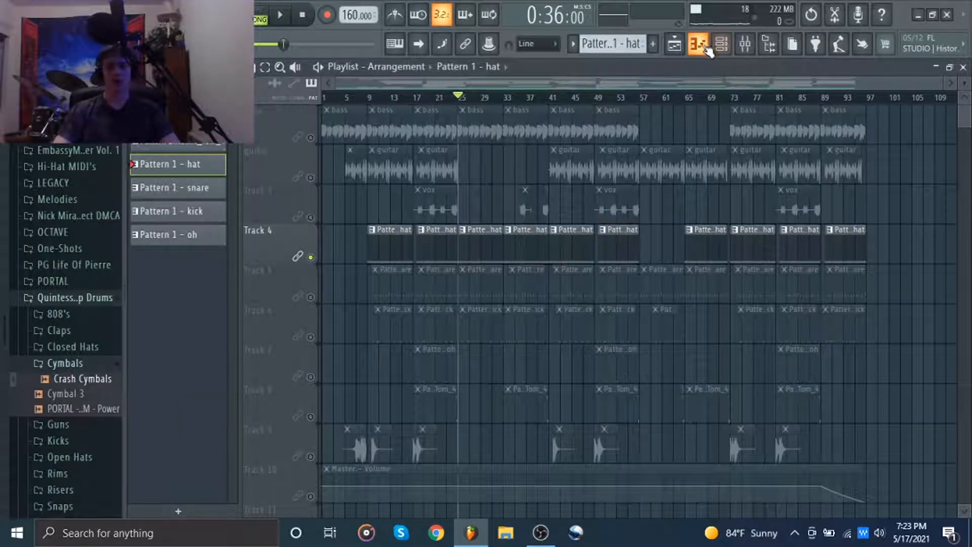
pyautogui.press('space')
pyautogui.scroll(-2, 686, 213)
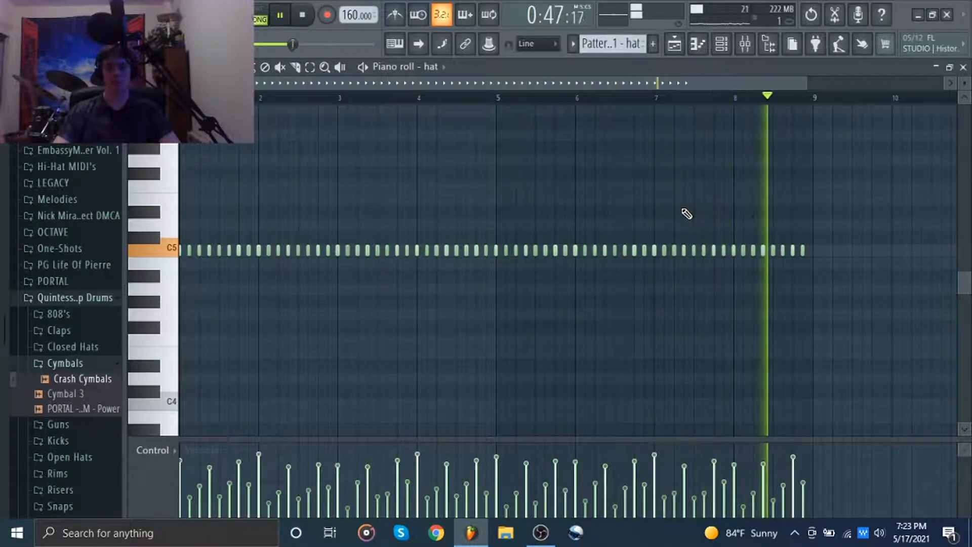
pyautogui.press('space')
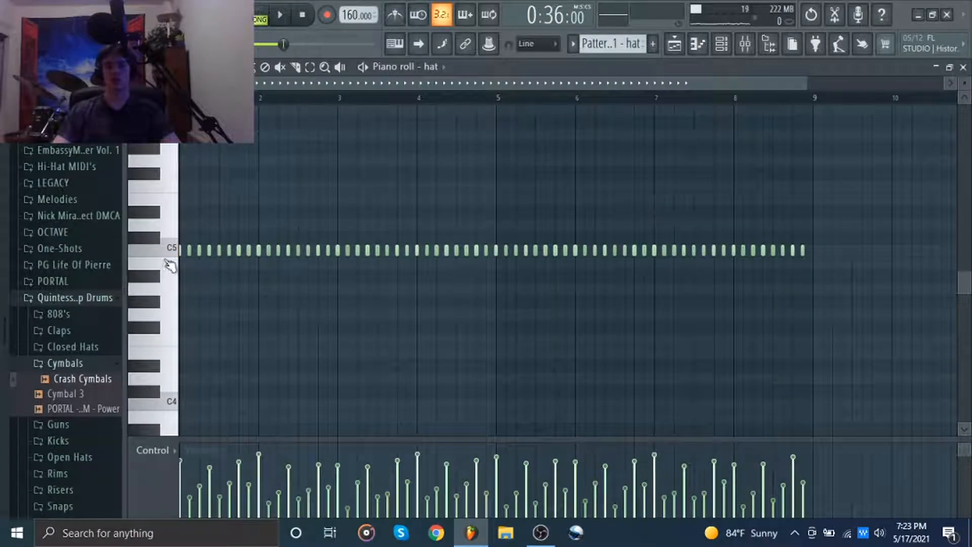
# Step: Select the hat notes, then switch to the snare pattern and play it
pyautogui.moveTo(861, 221); pyautogui.dragTo(2, 315)
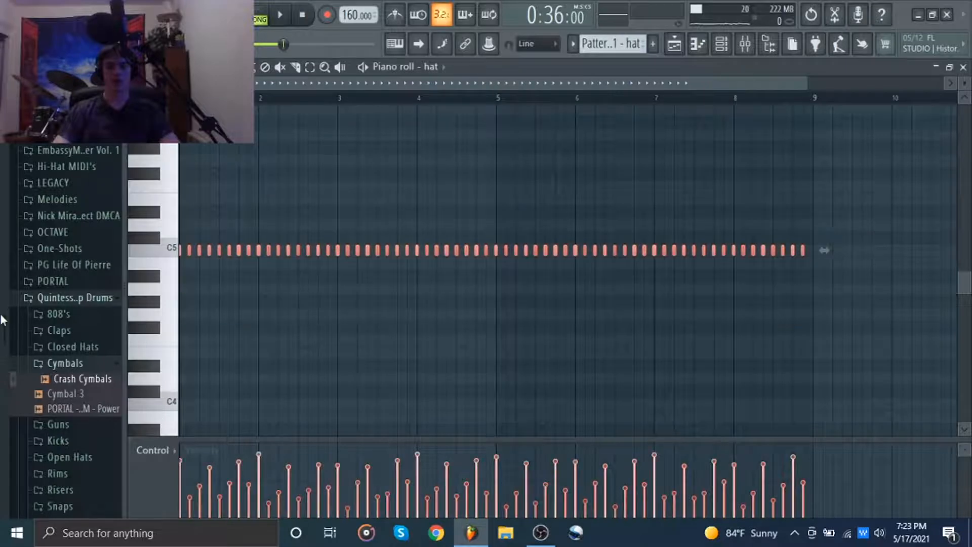
pyautogui.keyDown('ctrl'); pyautogui.click(371, 300); pyautogui.keyUp('ctrl')
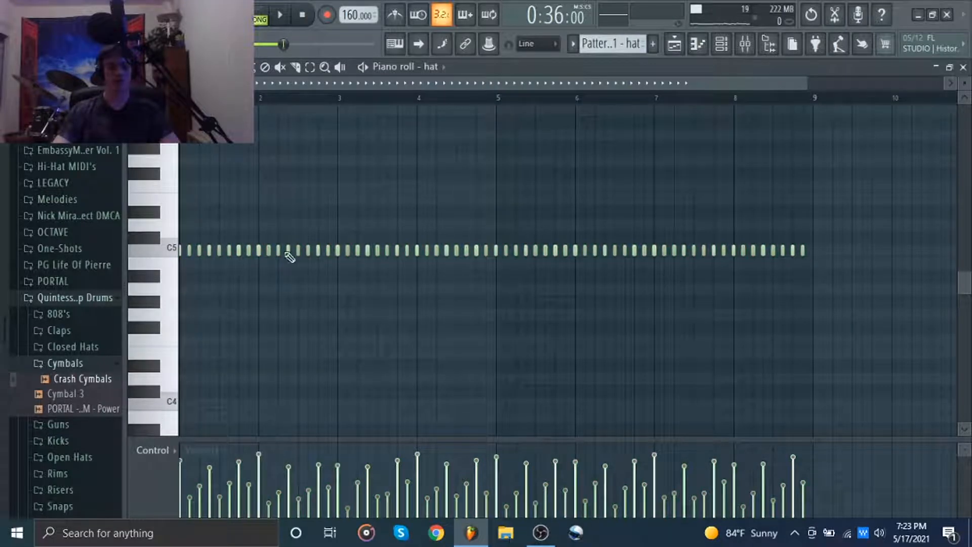
pyautogui.press('KP_Add')
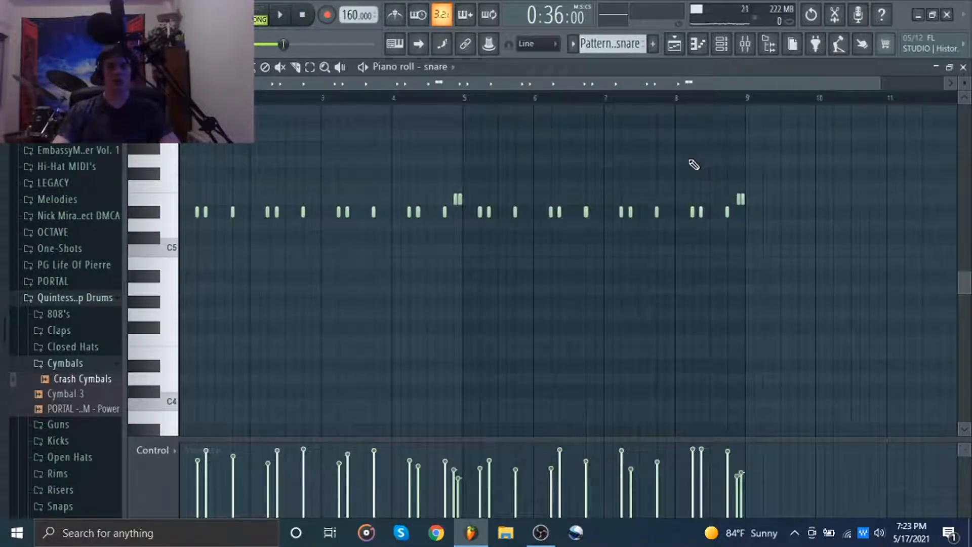
pyautogui.press('space')
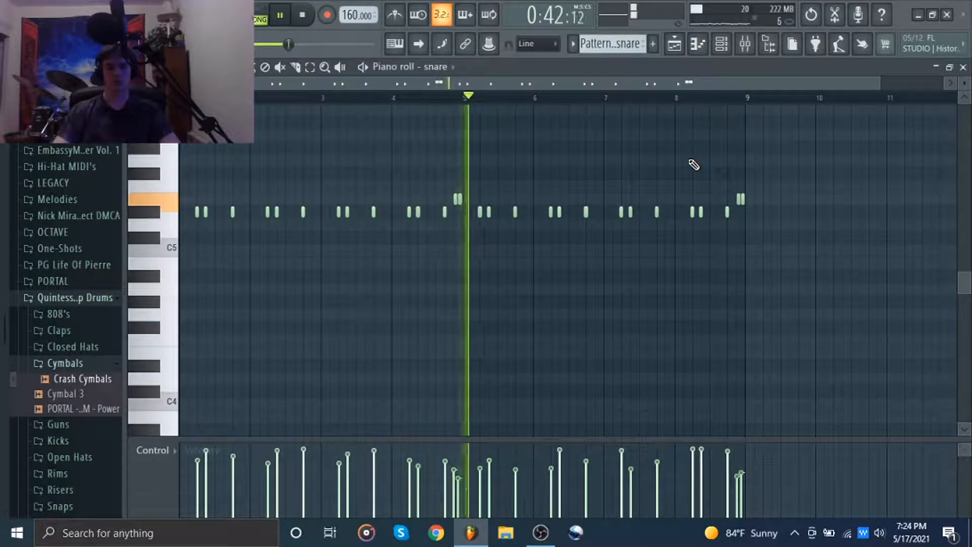
pyautogui.press('space')
# Step: Step through the snare, drums, hat, oh and Arcade mixer tracks
pyautogui.click(745, 44)
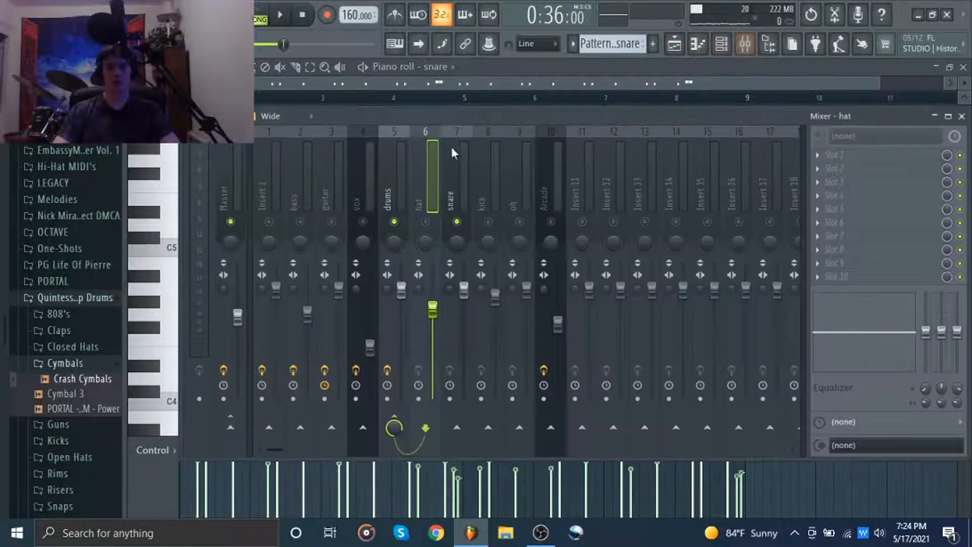
pyautogui.click(456, 183)
pyautogui.click(382, 191)
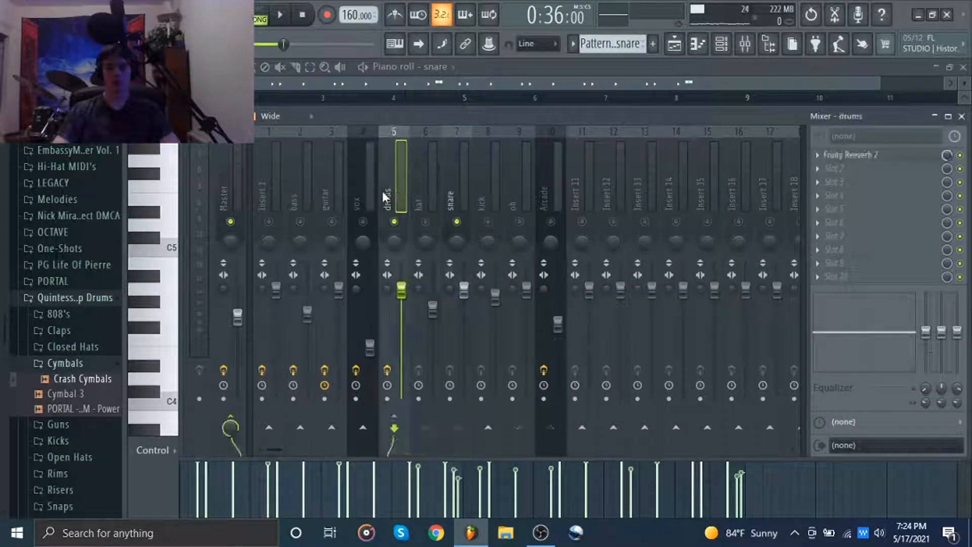
pyautogui.click(419, 187)
pyautogui.click(447, 187)
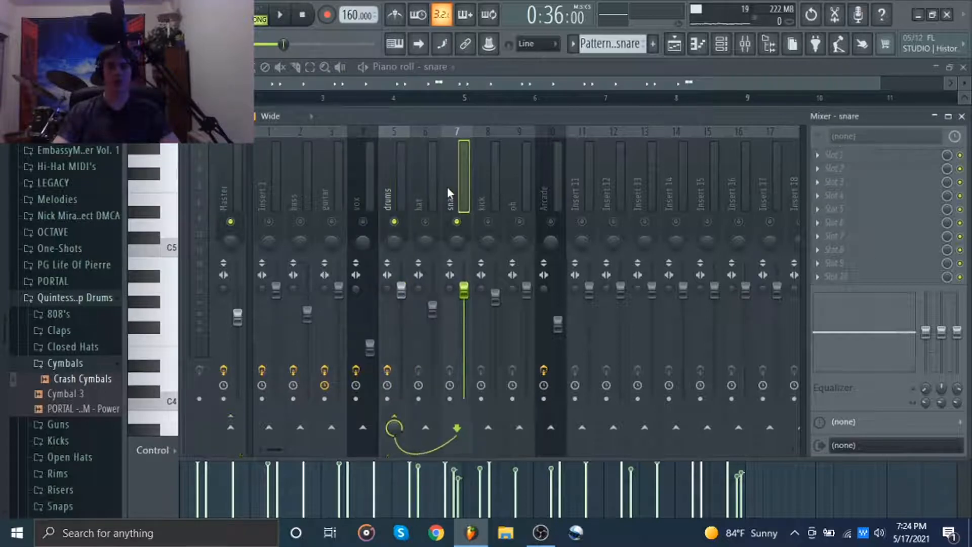
pyautogui.click(526, 180)
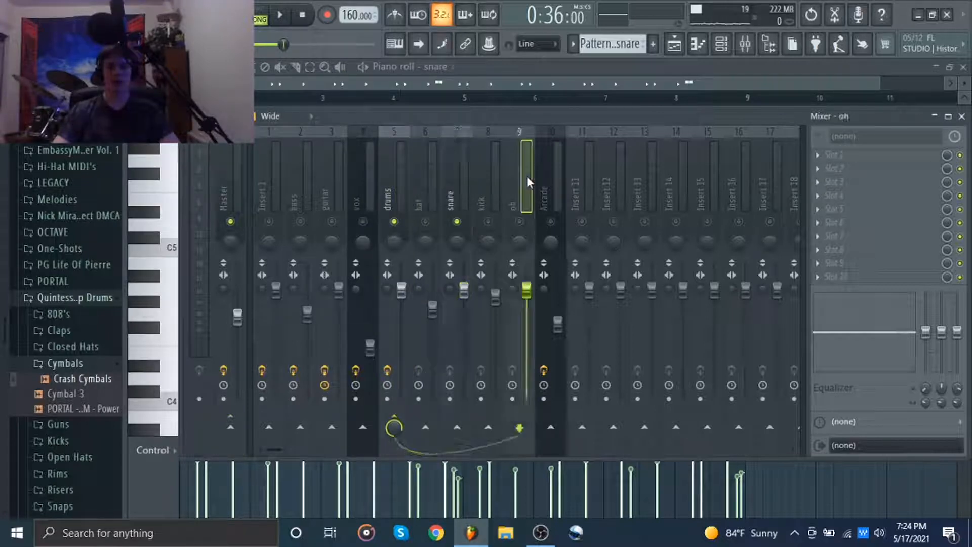
pyautogui.click(545, 175)
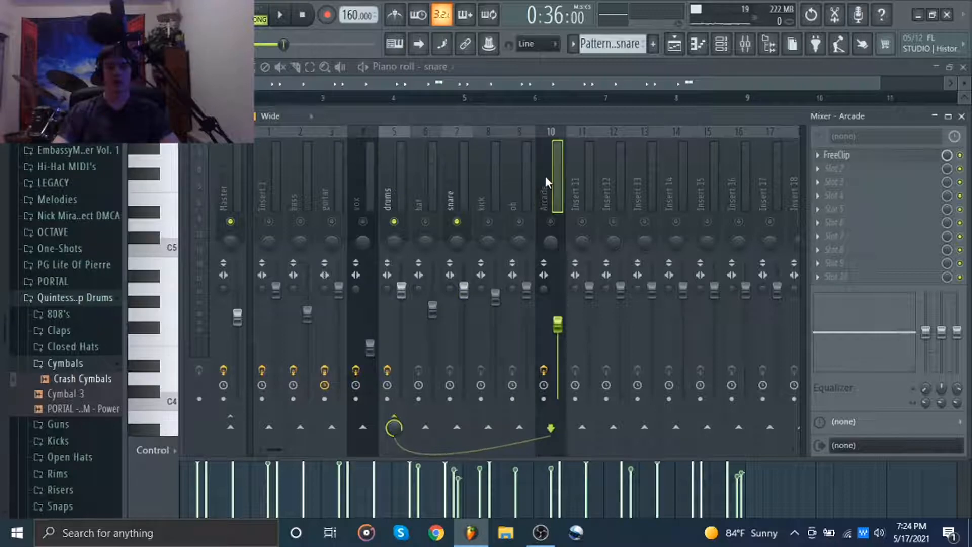
pyautogui.click(402, 184)
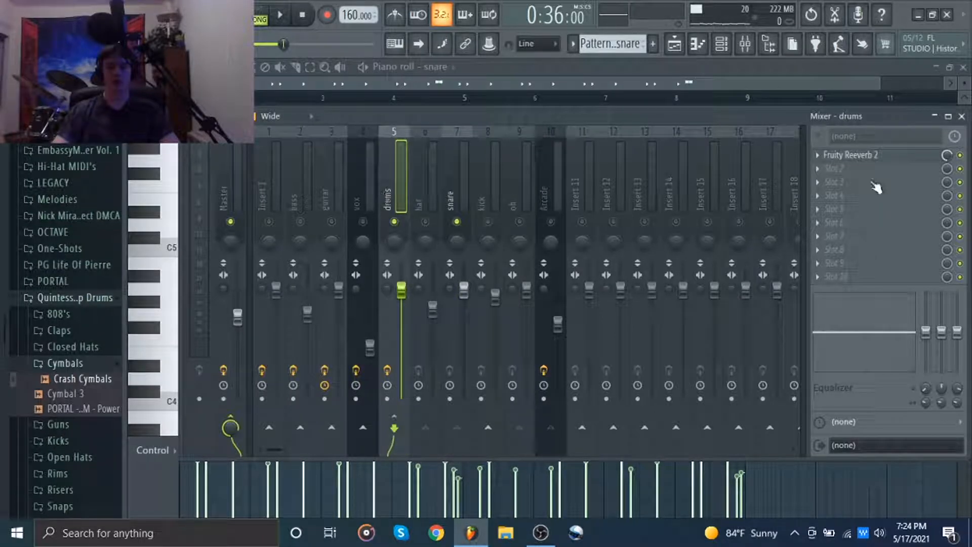
# Step: Load the Drum Room preset into the drums track's Fruity Reeverb 2, then replay the snare pattern
pyautogui.click(866, 155)
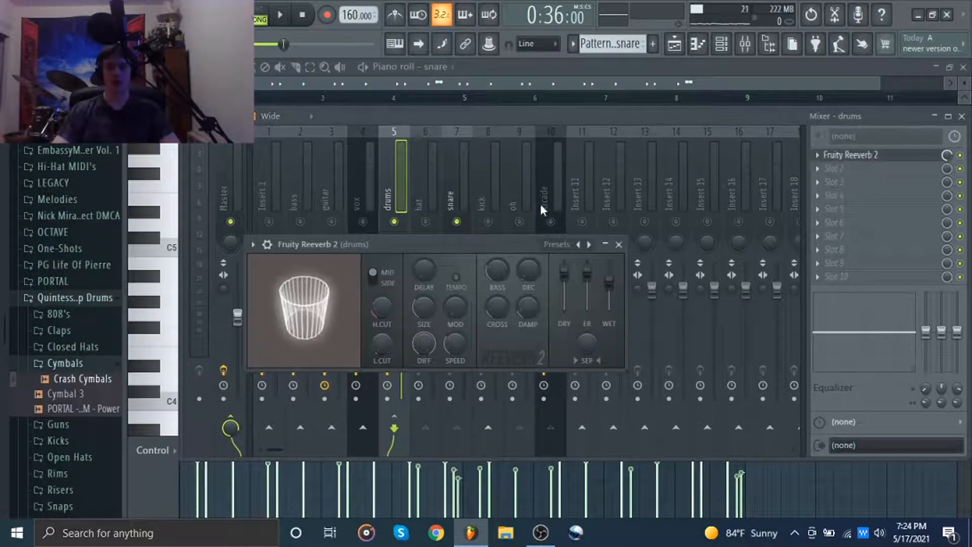
pyautogui.click(558, 245)
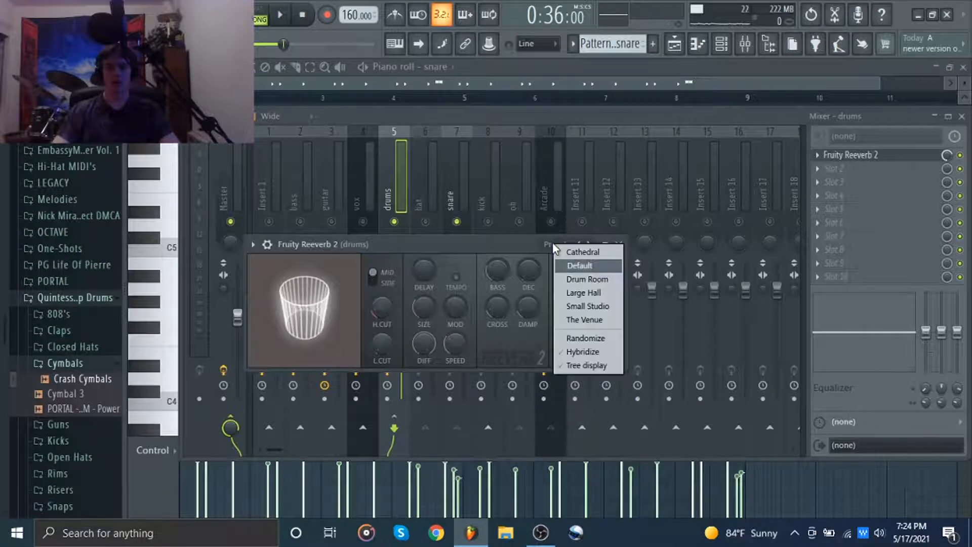
pyautogui.click(564, 281)
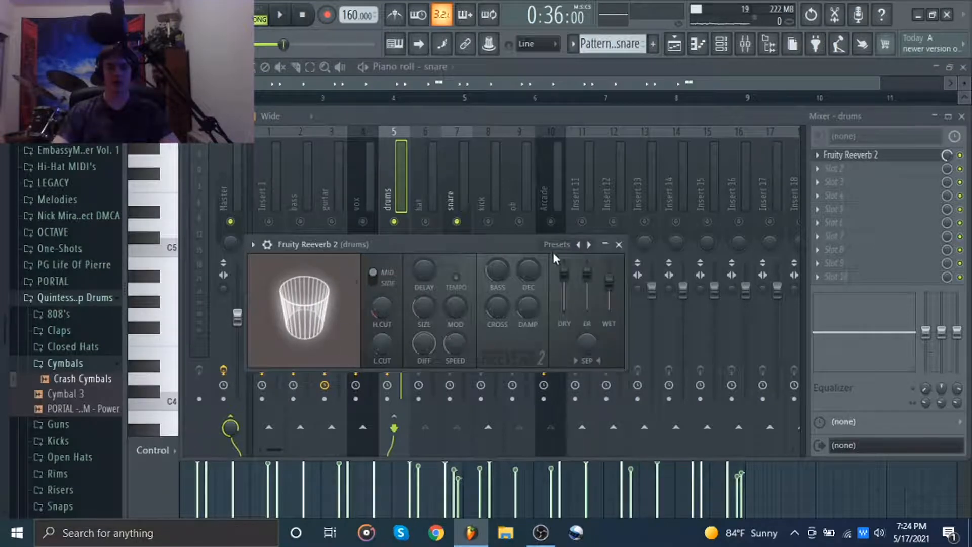
pyautogui.click(618, 245)
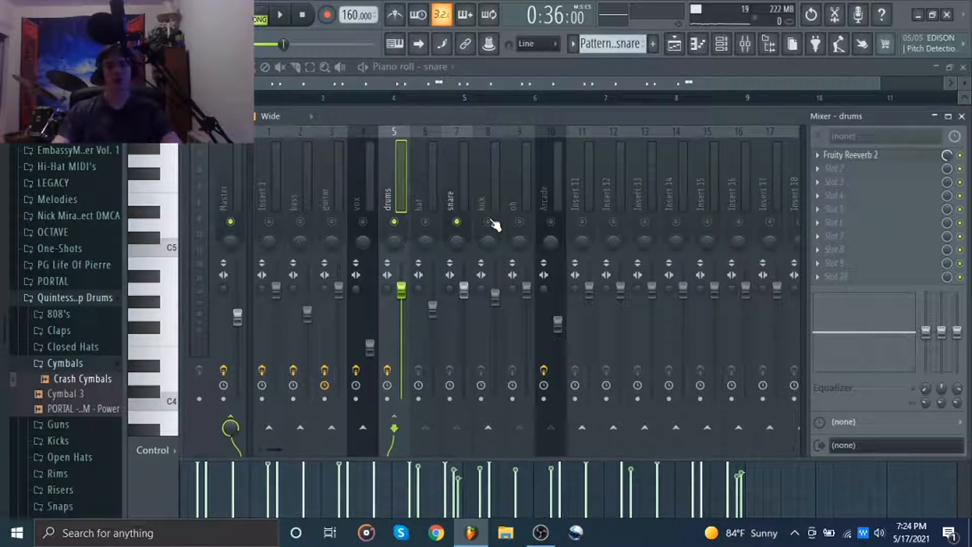
pyautogui.click(493, 189)
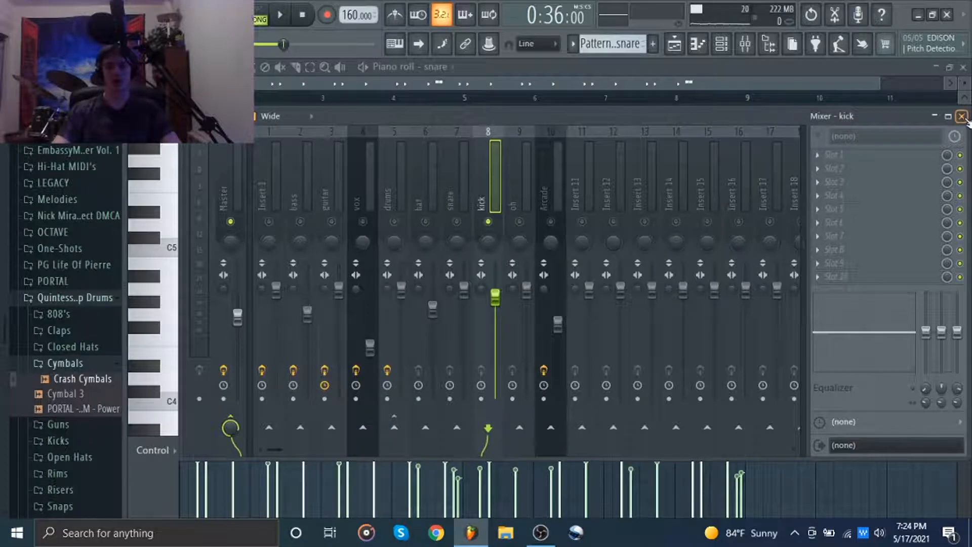
pyautogui.click(962, 117)
pyautogui.press('space')
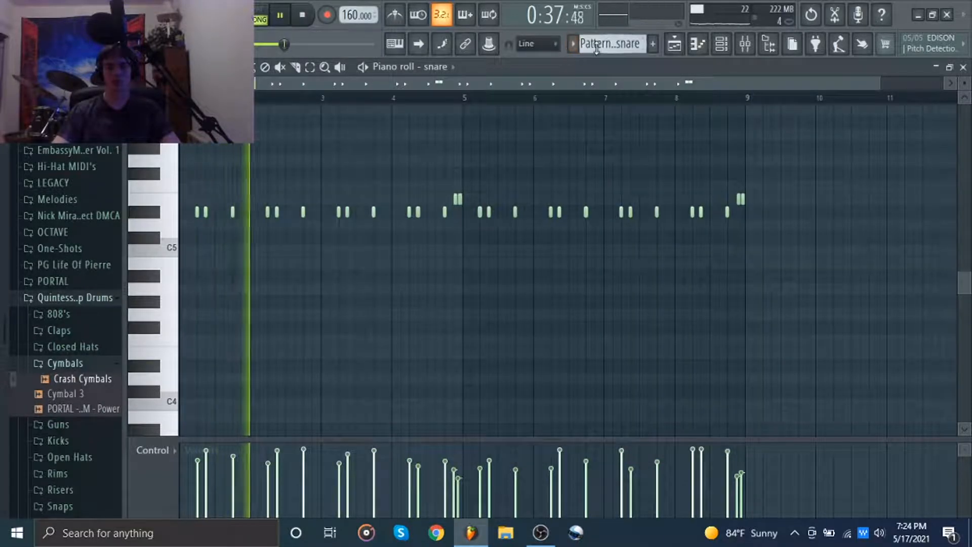
# Step: Audition the kick and oh patterns, then bring up the channel rack
pyautogui.scroll(1, 596, 46)
pyautogui.scroll(1, 446, 70)
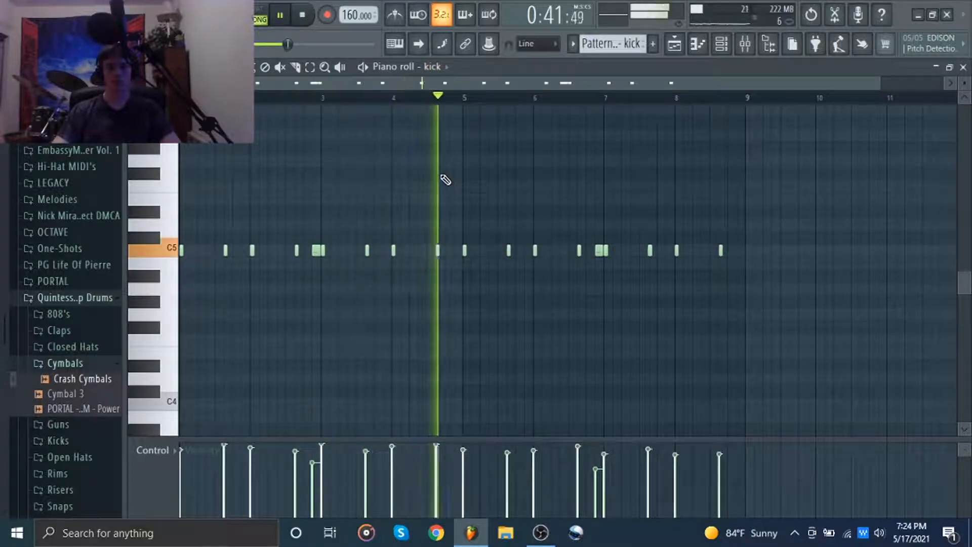
pyautogui.press('space')
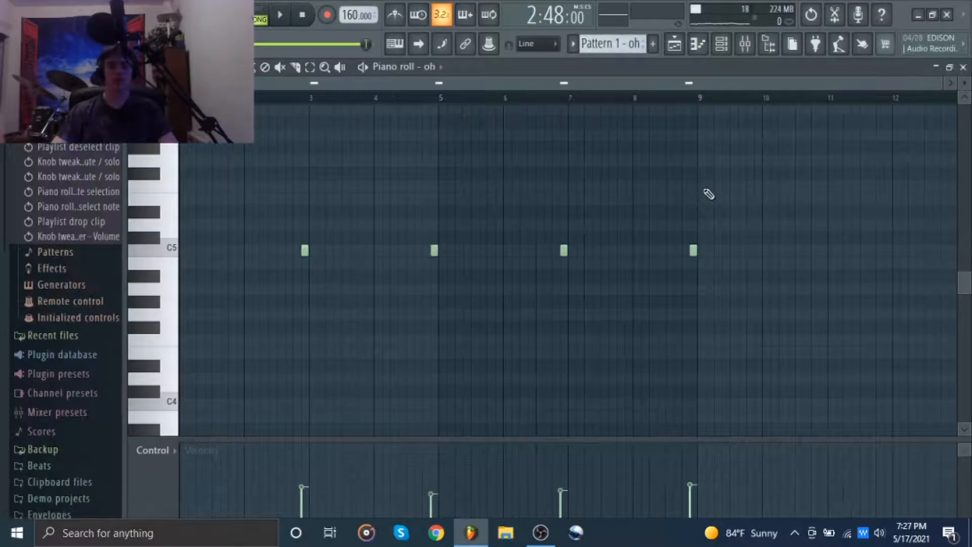
pyautogui.press('space')
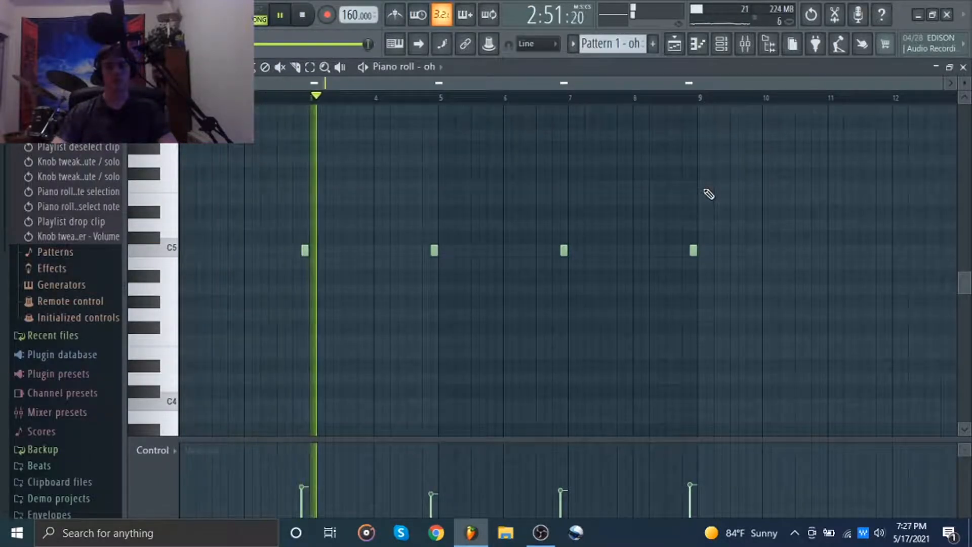
pyautogui.press('space')
pyautogui.click(698, 43)
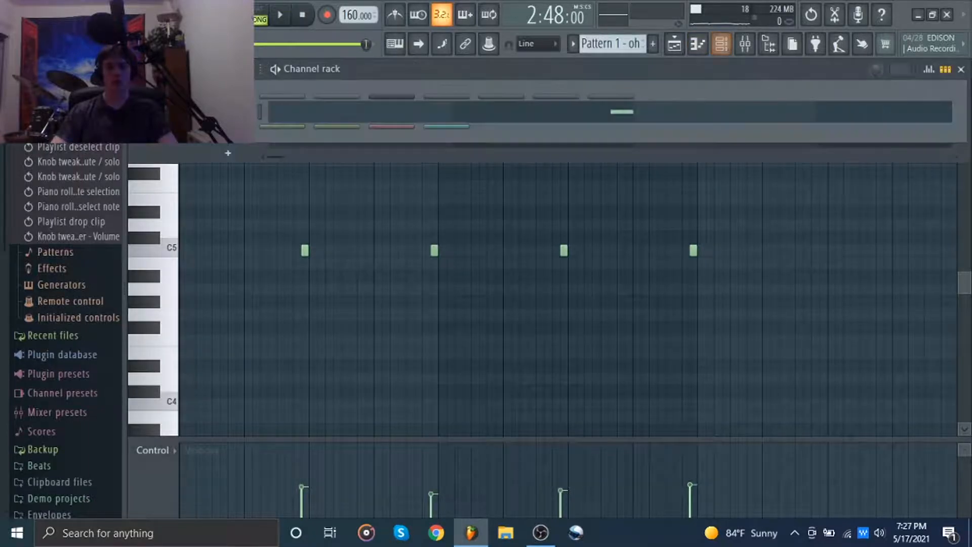
# Step: Check the oh channel's settings and its mixer track, then return to the oh piano roll
pyautogui.click(228, 112)
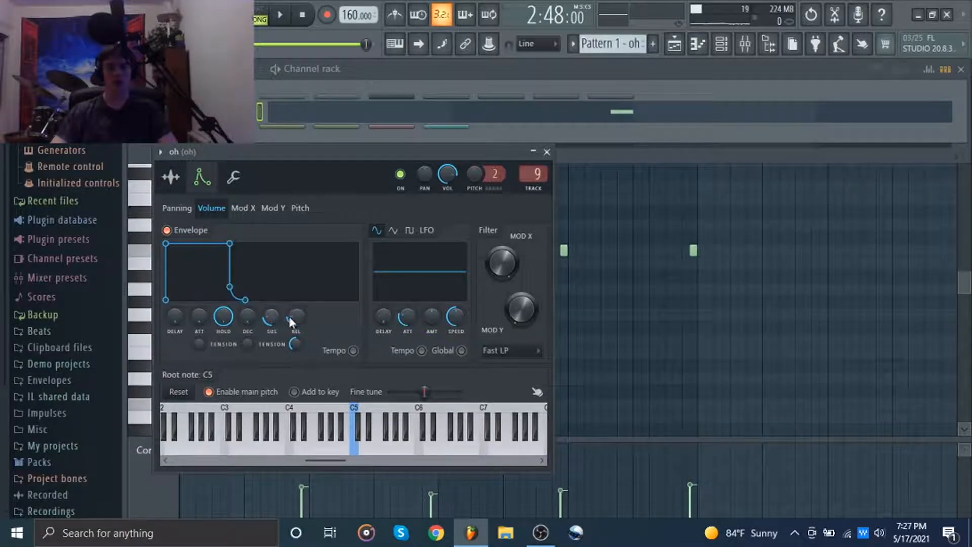
pyautogui.click(546, 152)
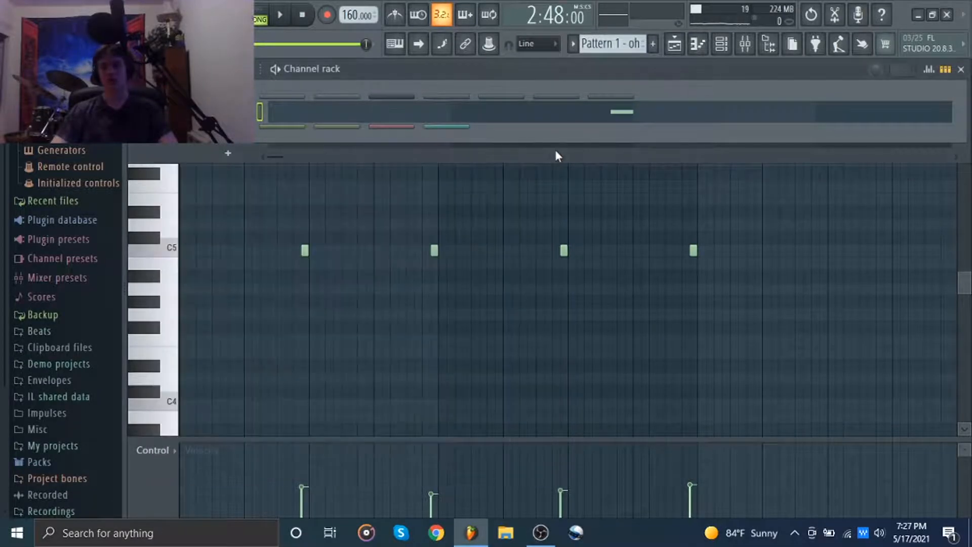
pyautogui.click(745, 43)
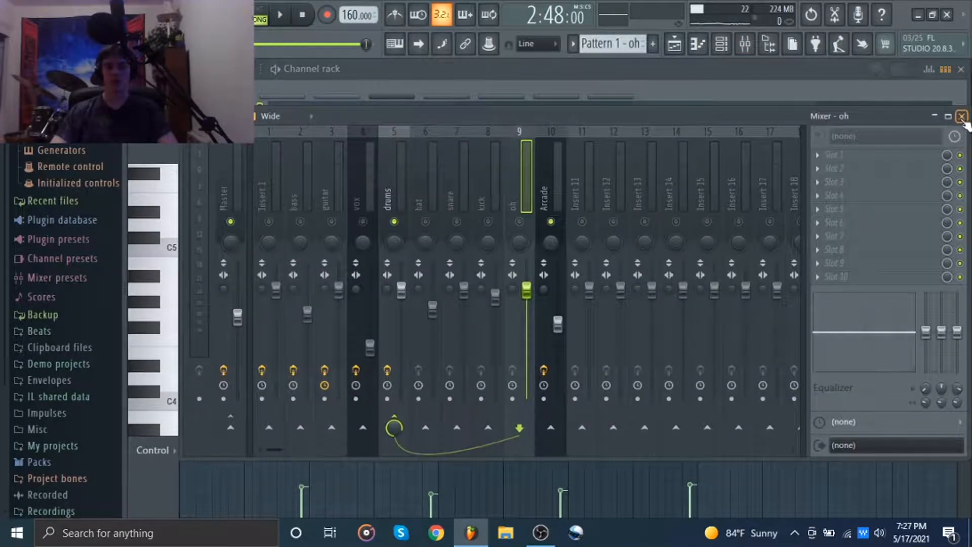
pyautogui.click(962, 116)
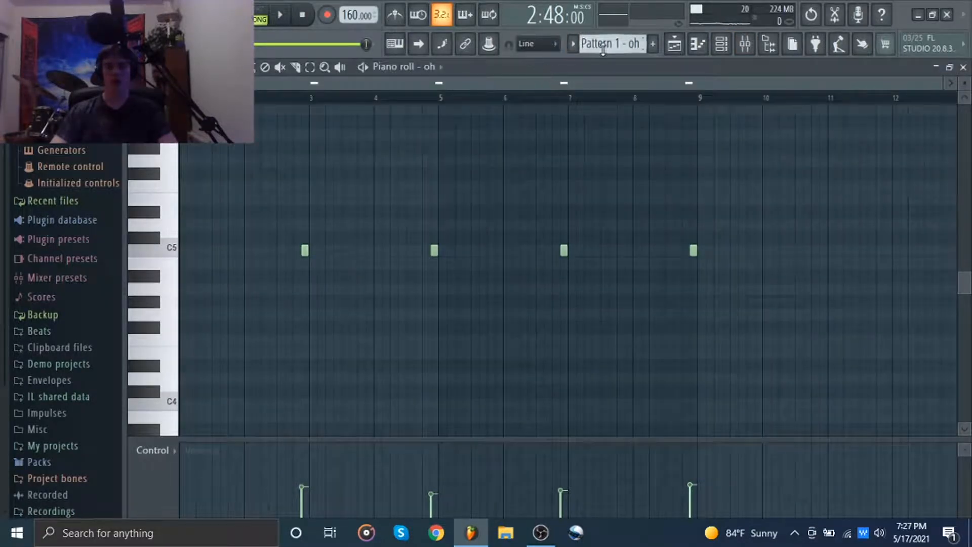
pyautogui.scroll(6, 603, 49)
# Step: Switch to the SD_Atomic_Tom_4 pattern and play its two tom notes
pyautogui.click(571, 43)
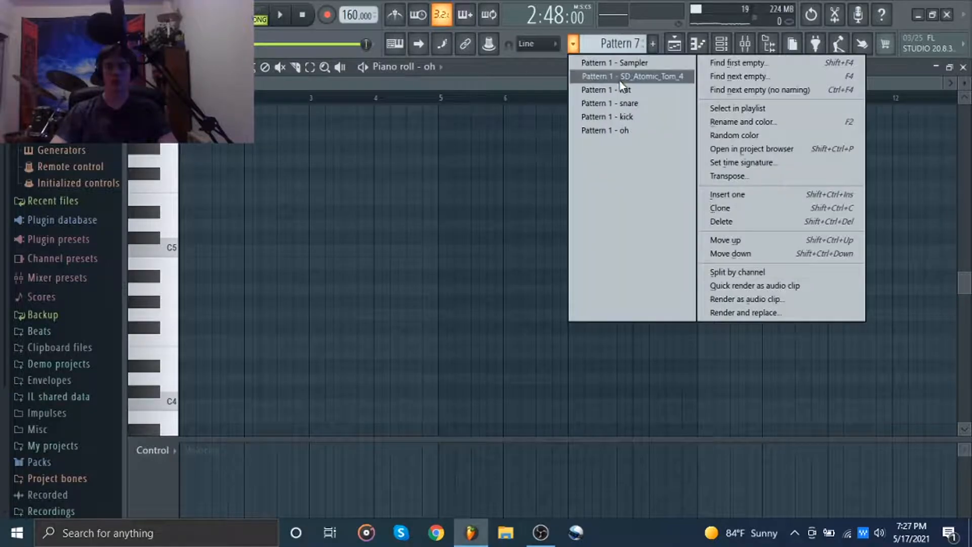
pyautogui.click(602, 74)
pyautogui.click(431, 67)
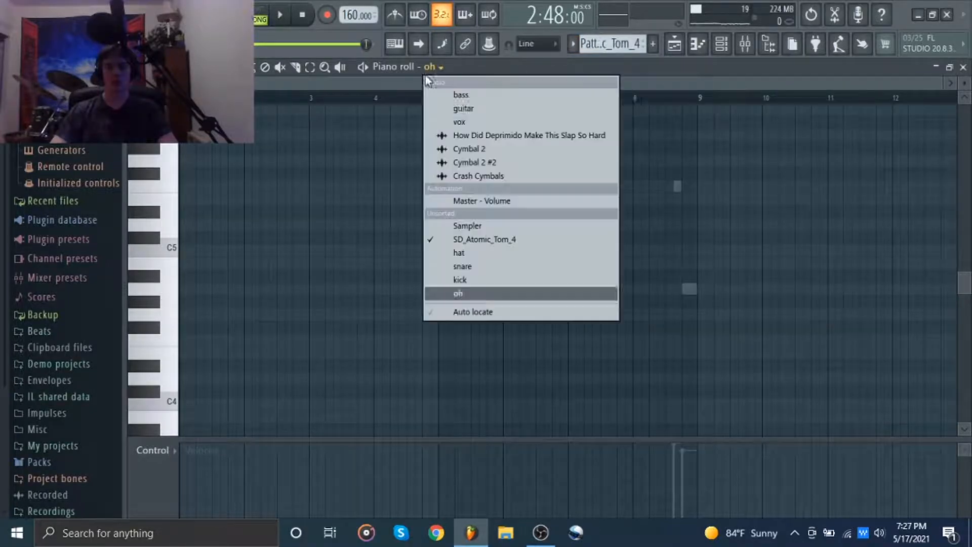
pyautogui.click(476, 239)
pyautogui.moveTo(603, 168); pyautogui.dragTo(864, 347)
pyautogui.click(729, 265)
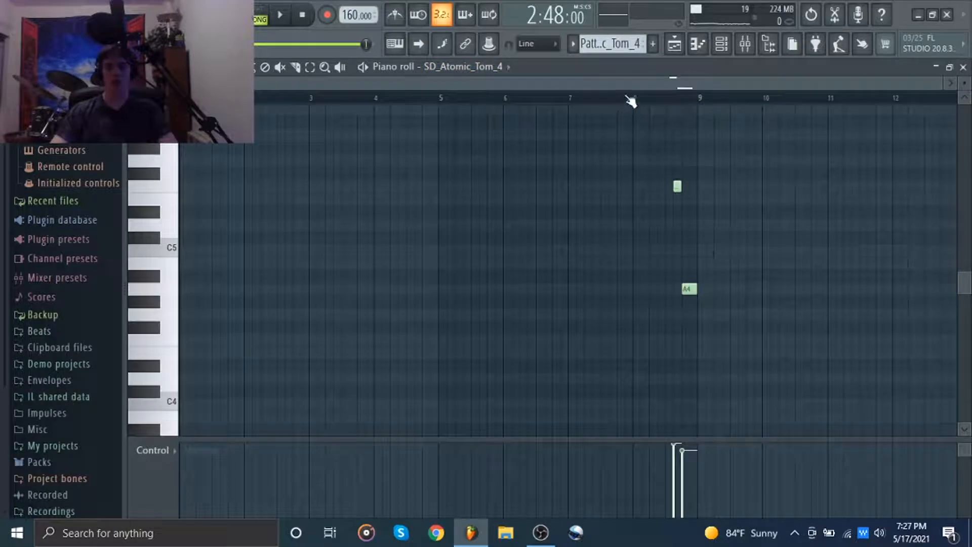
pyautogui.click(566, 102)
pyautogui.press('space')
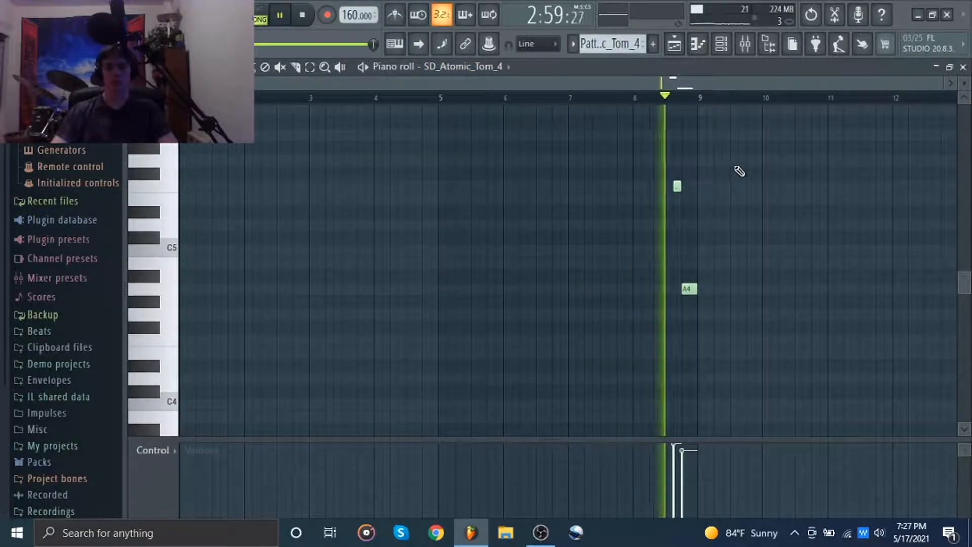
pyautogui.press('space')
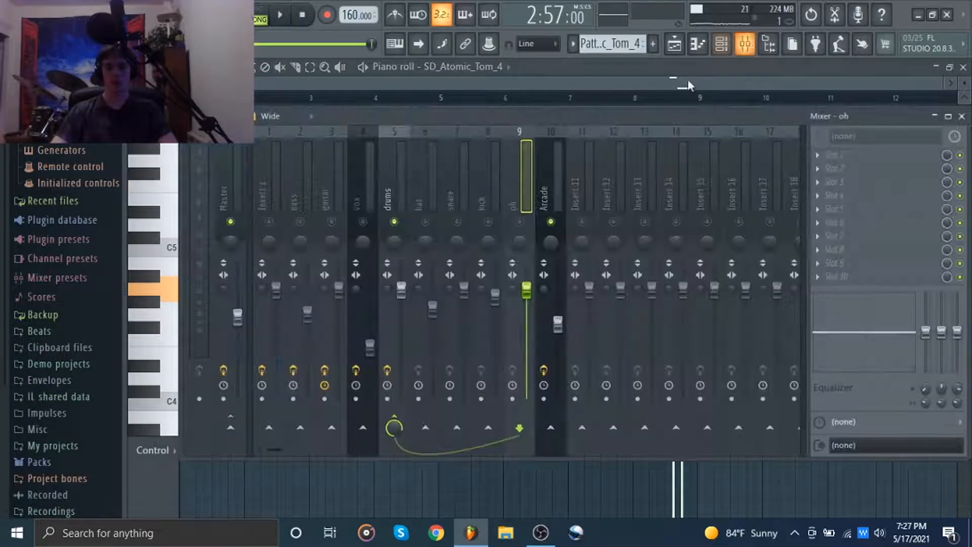
# Step: Inspect FreeClip on the Arcade mixer track, then show the playlist with the mixer up
pyautogui.press('F9')
pyautogui.click(555, 199)
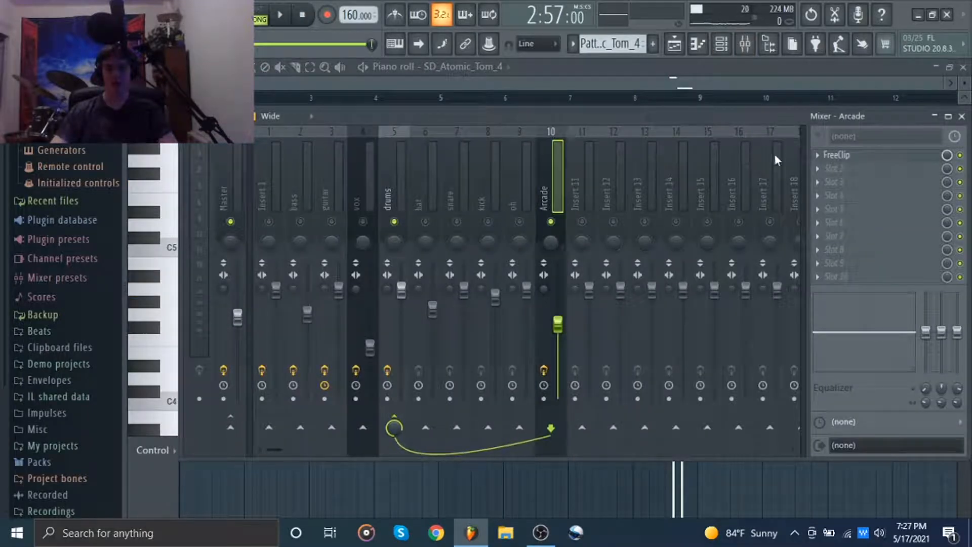
pyautogui.click(849, 155)
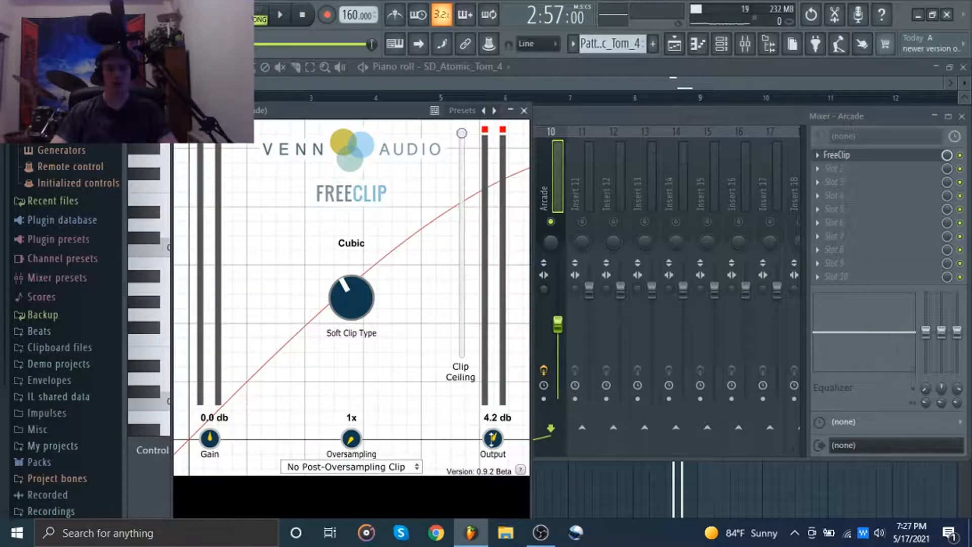
pyautogui.click(524, 111)
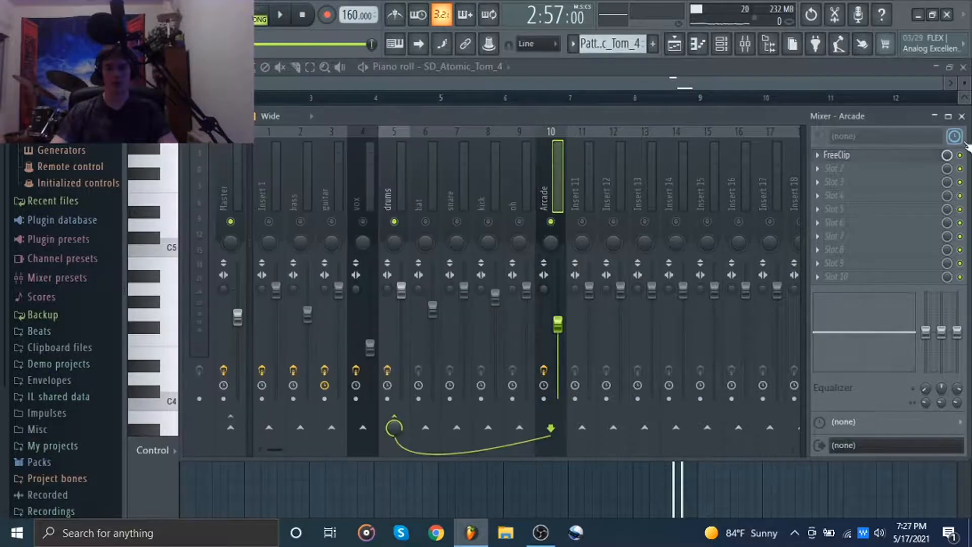
pyautogui.click(961, 116)
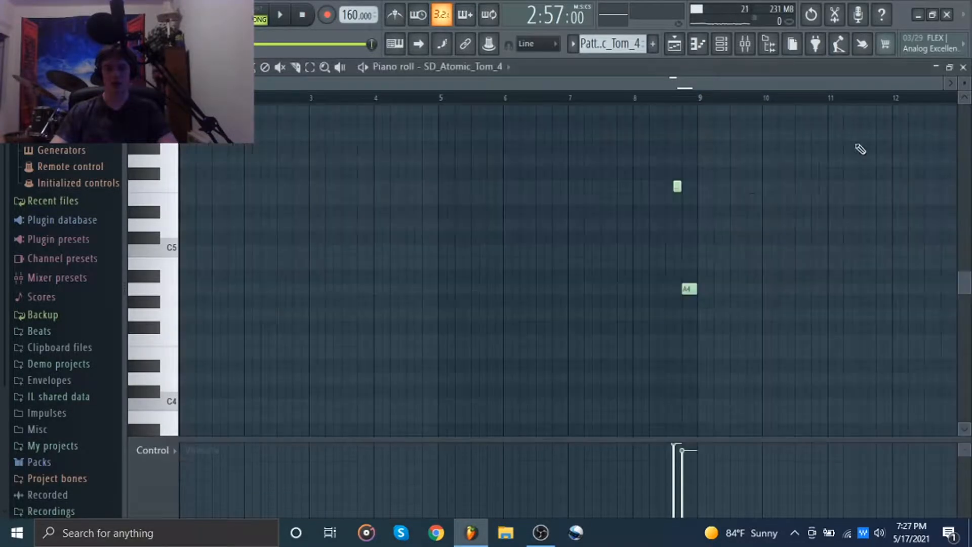
pyautogui.click(963, 67)
pyautogui.click(745, 44)
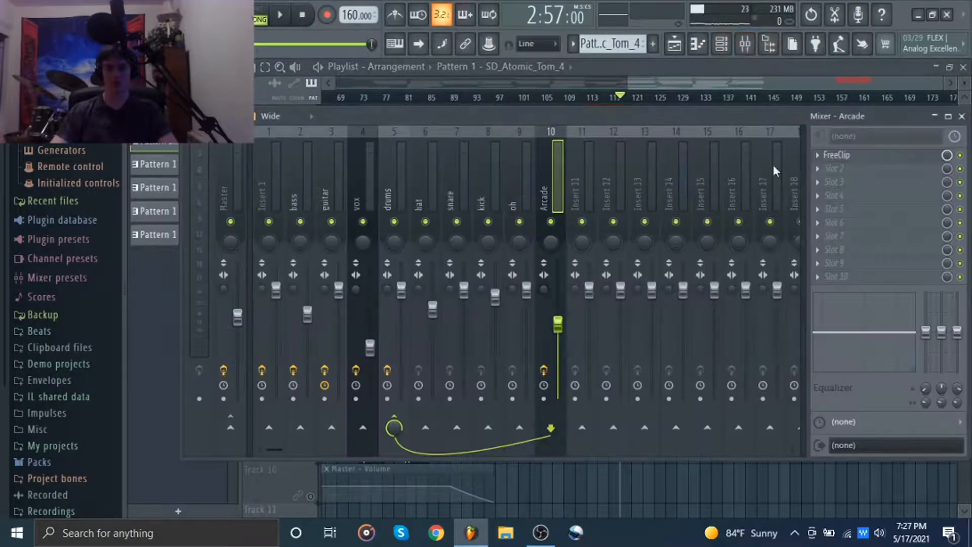
# Step: Close the mixer, return to the song start, and unmute Track 10's Master - Volume automation
pyautogui.click(961, 117)
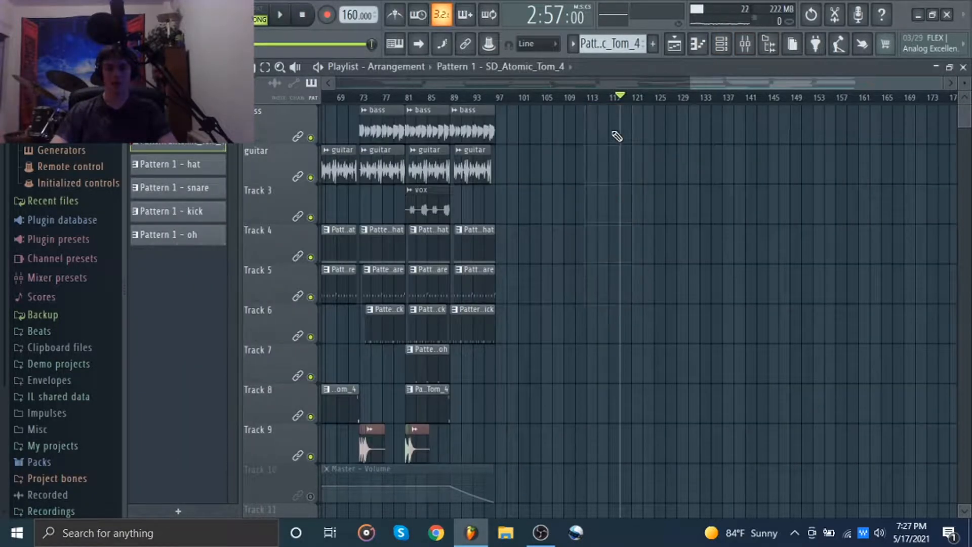
pyautogui.hscroll(-6, 577, 176)
pyautogui.click(310, 21)
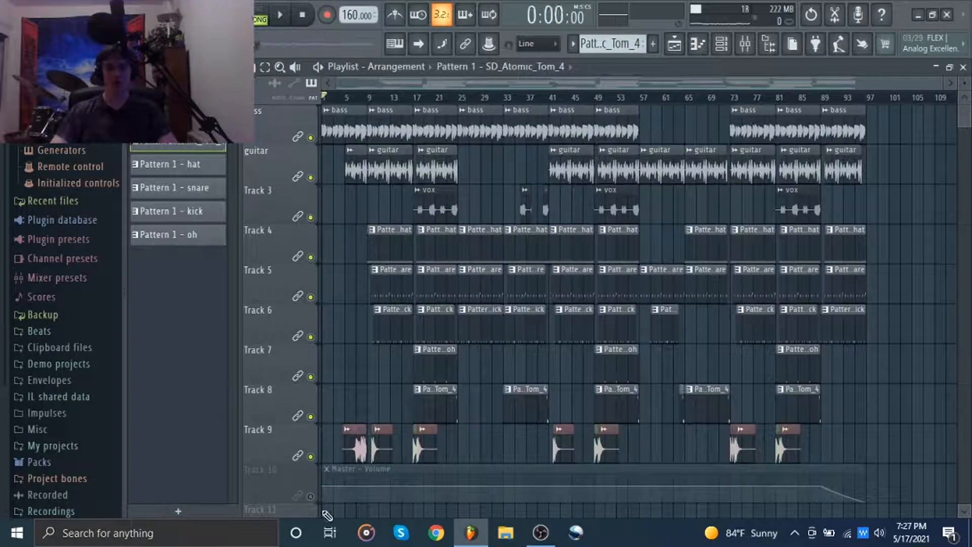
pyautogui.click(311, 496)
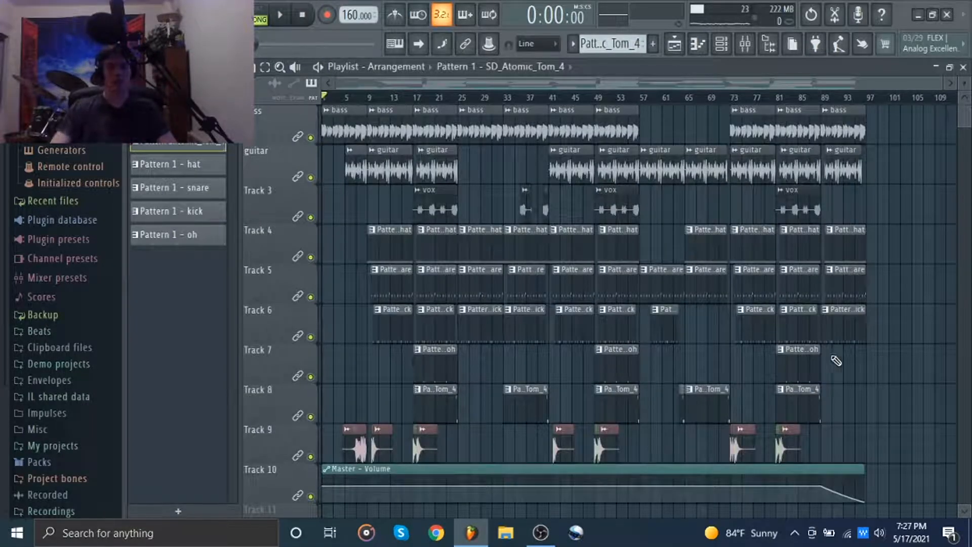
# Step: Inspect the Crash Cymbals and Cymbal 2 #2 sample settings
pyautogui.scroll(4, 308, 158)
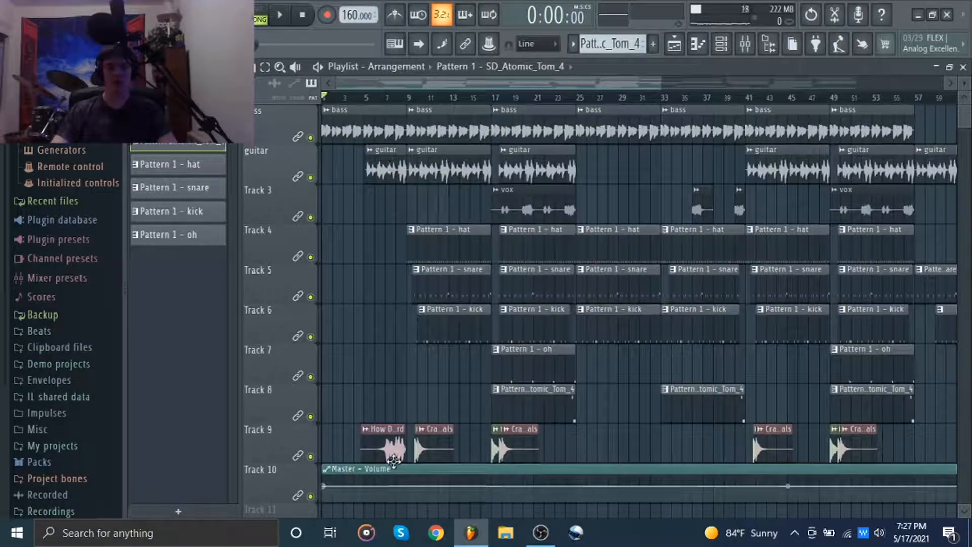
pyautogui.scroll(3, 431, 405)
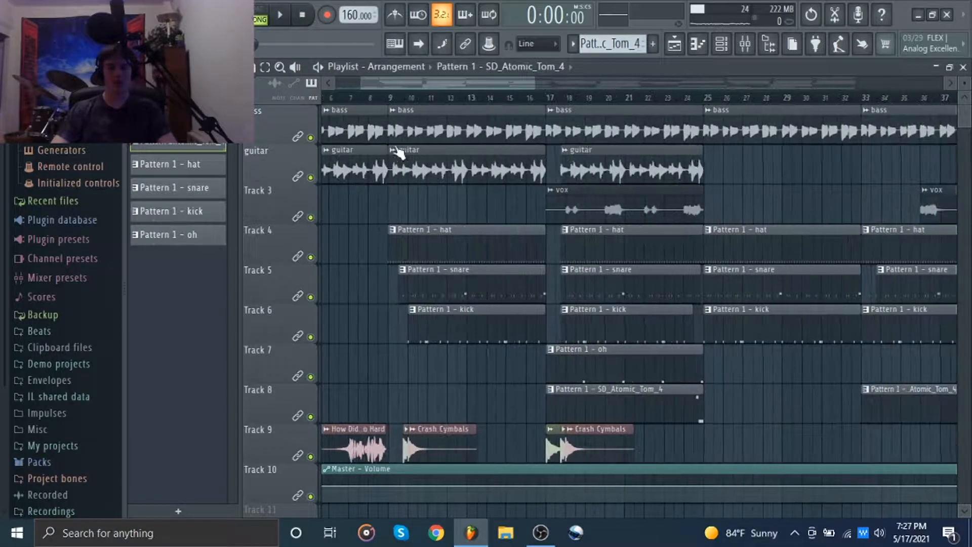
pyautogui.click(389, 99)
pyautogui.scroll(2, 419, 415)
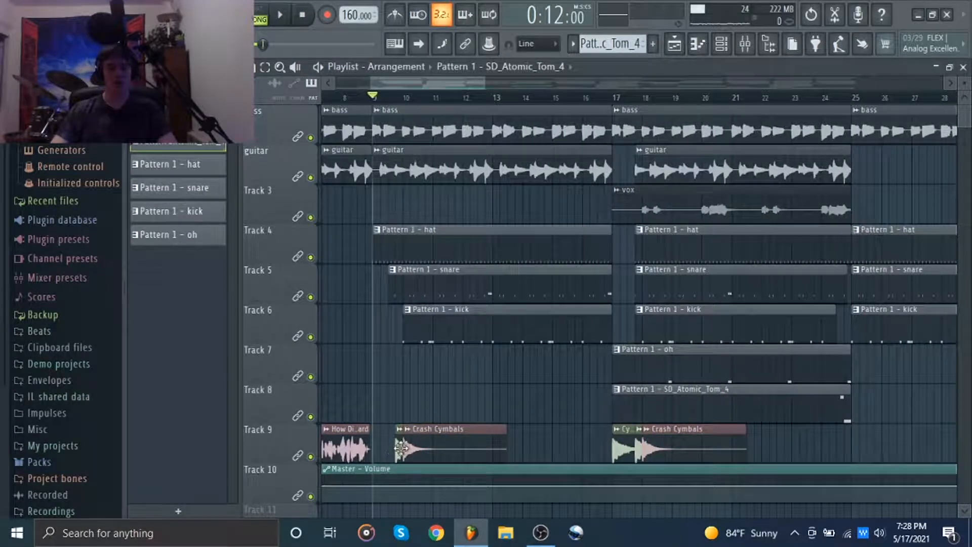
pyautogui.doubleClick(436, 442)
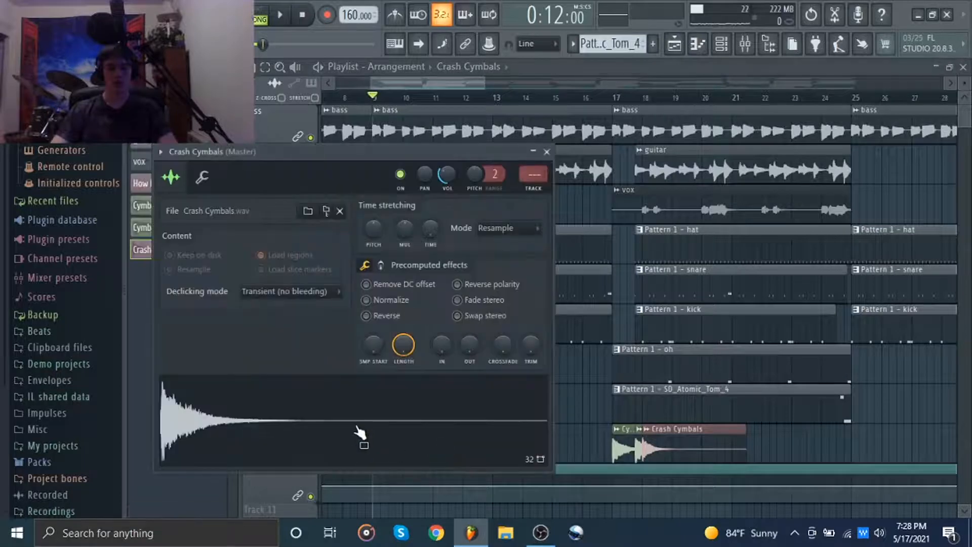
pyautogui.click(547, 152)
pyautogui.doubleClick(627, 457)
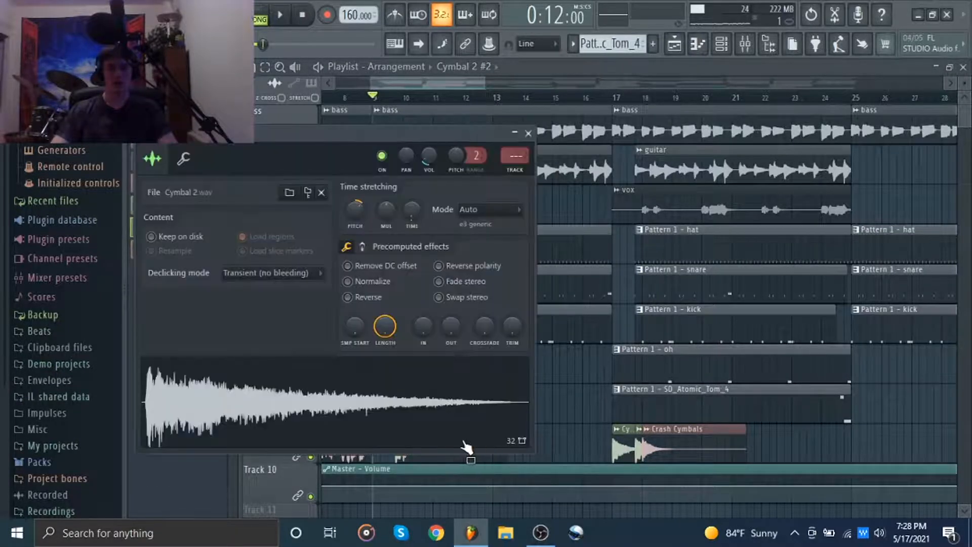
pyautogui.click(528, 133)
# Step: Play the song from bar 9 and from bar 17, then select Track 3's vox clip
pyautogui.press('space')
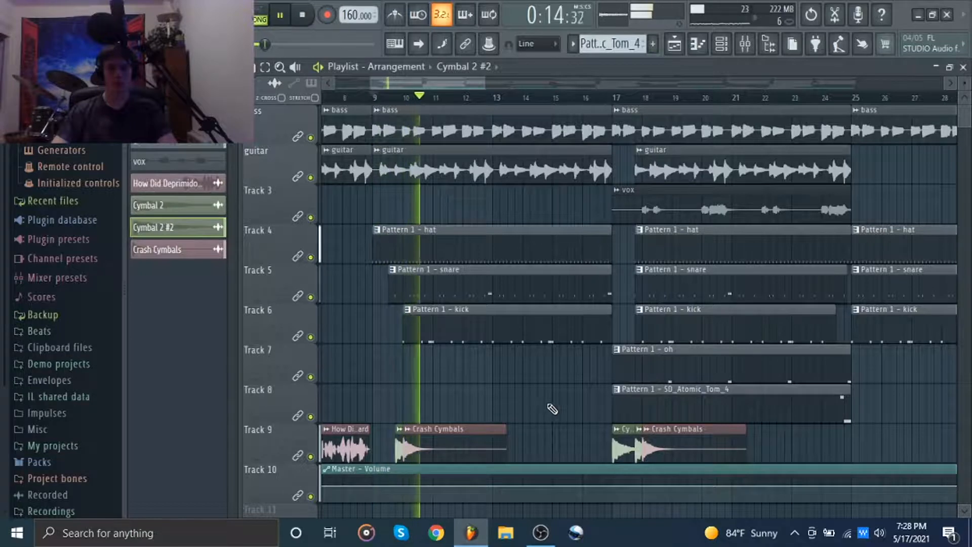
pyautogui.scroll(-2, 583, 405)
pyautogui.press('space')
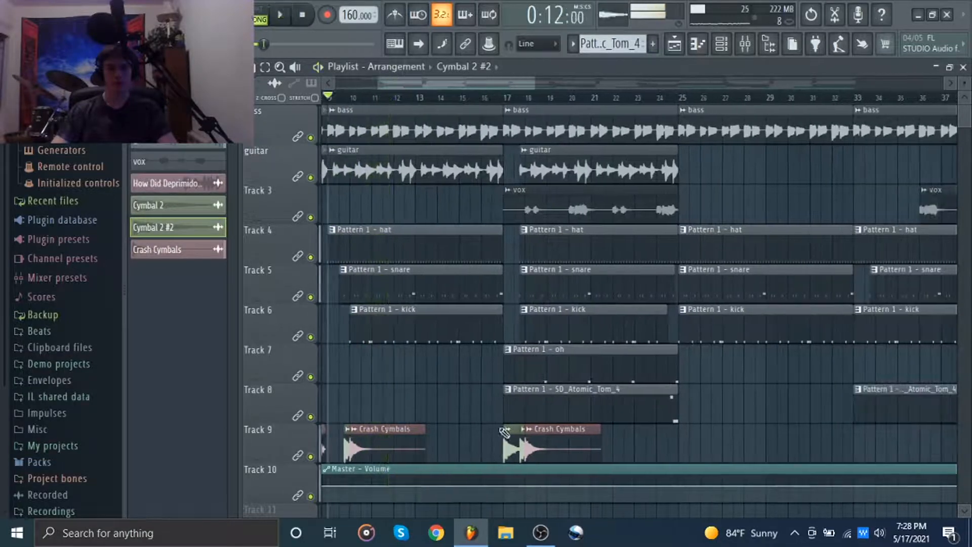
pyautogui.scroll(-3, 548, 371)
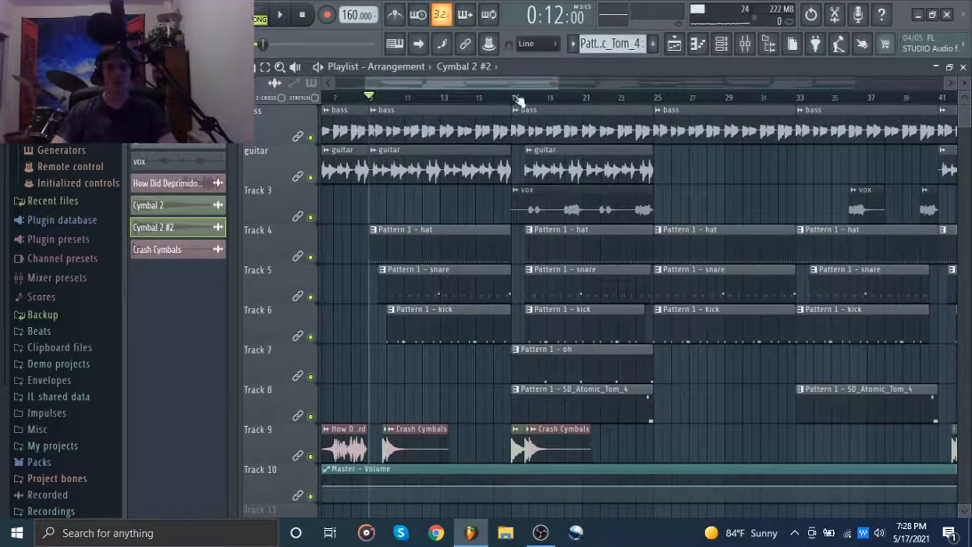
pyautogui.click(516, 96)
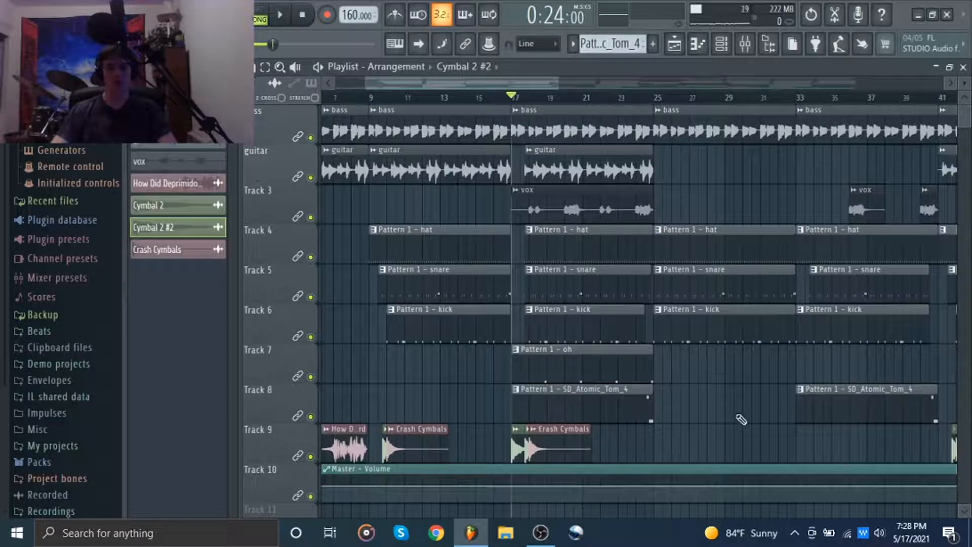
pyautogui.press('space')
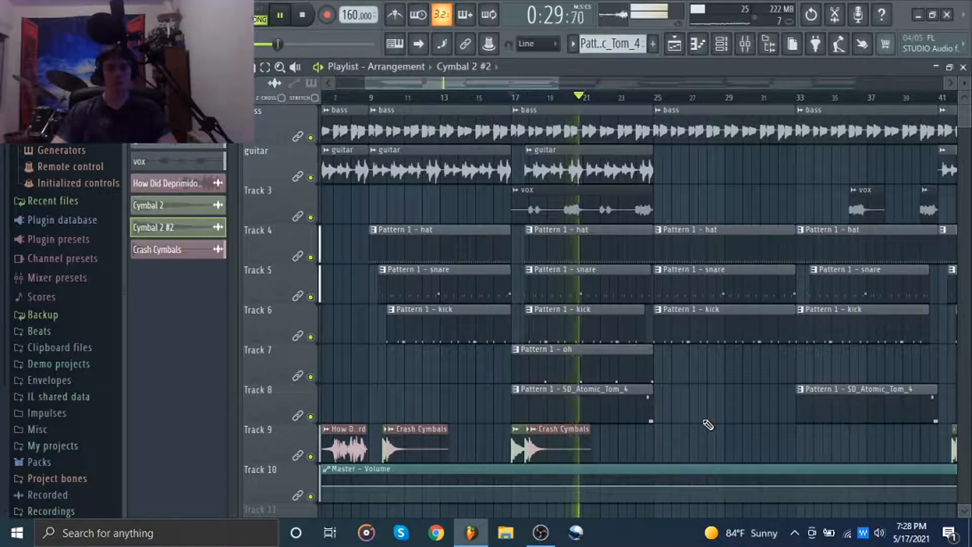
pyautogui.press('space')
pyautogui.click(570, 198)
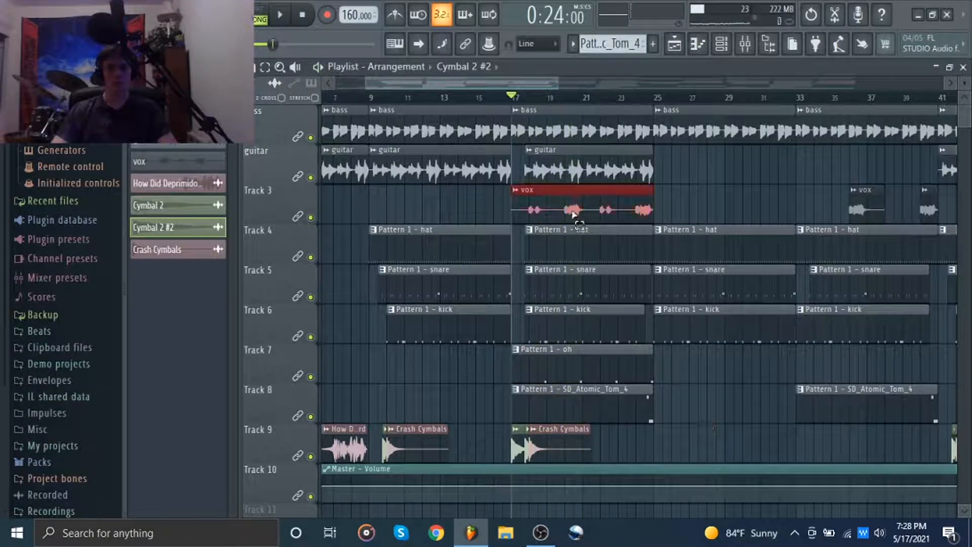
pyautogui.scroll(-5, 549, 289)
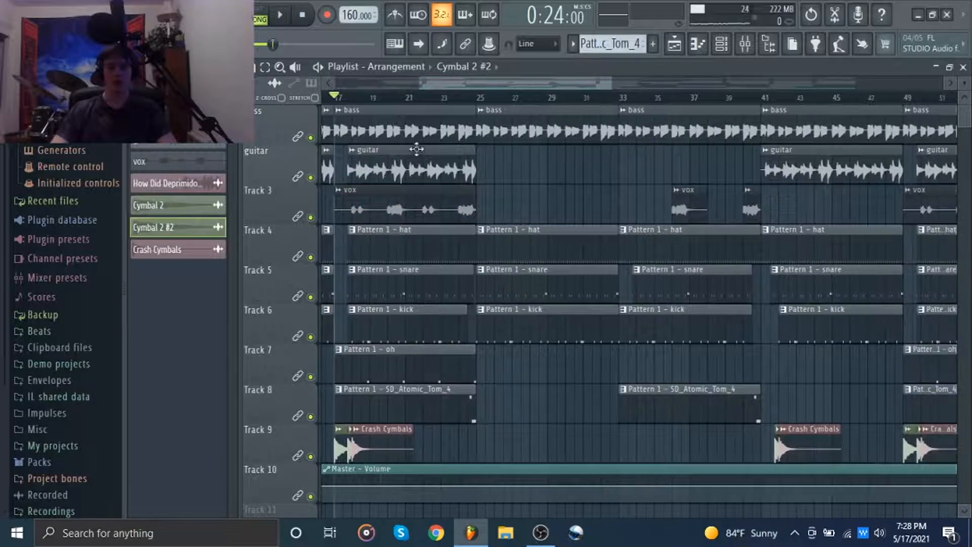
# Step: Select the bars 25–41 clips, including vox and SD_Atomic_Tom_4, then clear the selection
pyautogui.moveTo(481, 105); pyautogui.dragTo(760, 118)
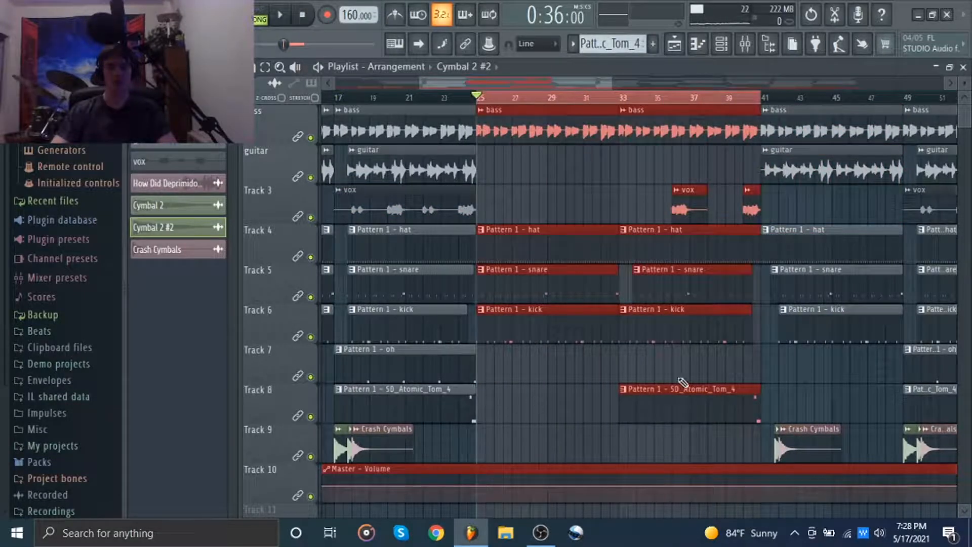
pyautogui.moveTo(560, 384); pyautogui.dragTo(557, 177)
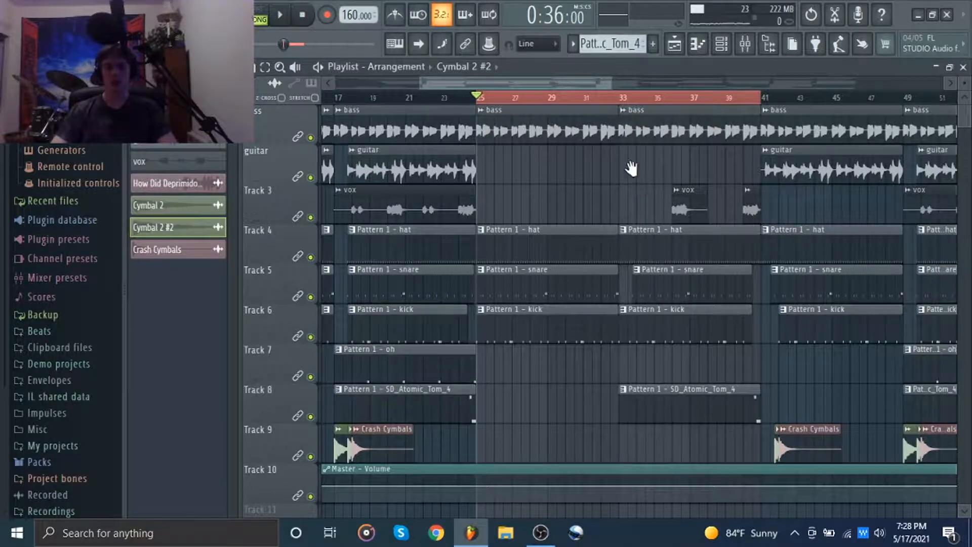
pyautogui.moveTo(631, 168); pyautogui.dragTo(593, 190)
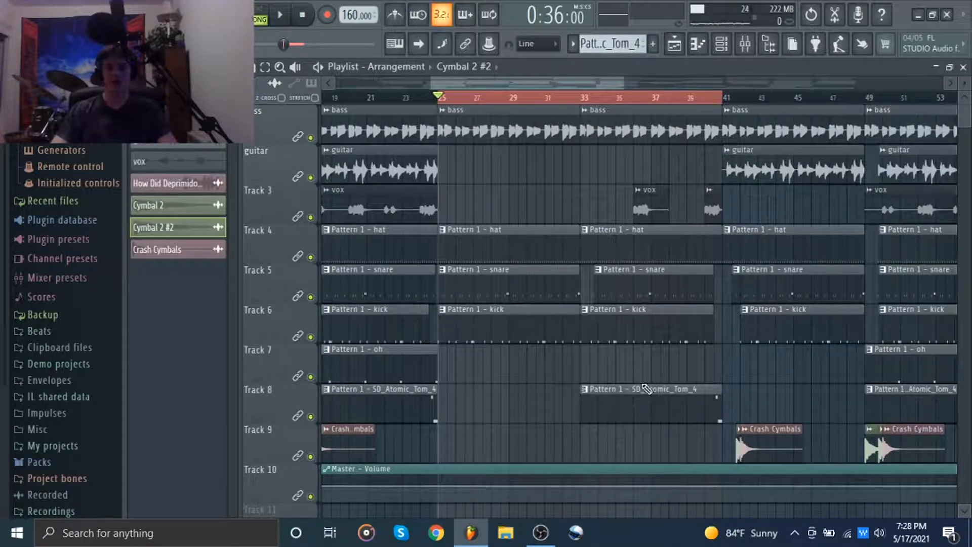
pyautogui.moveTo(610, 223); pyautogui.dragTo(728, 187)
pyautogui.scroll(1, 645, 466)
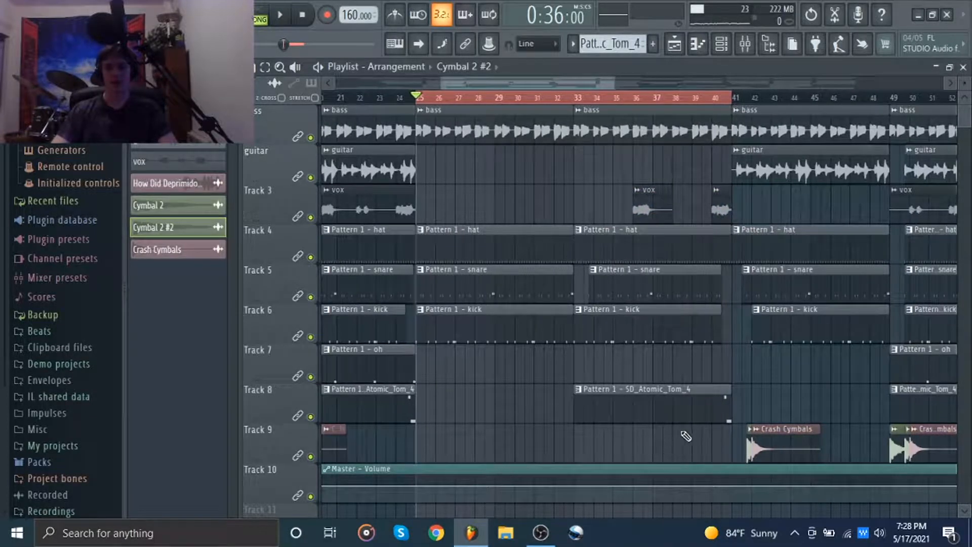
pyautogui.moveTo(683, 438); pyautogui.dragTo(690, 387)
pyautogui.hotkey('ctrl', 'd')
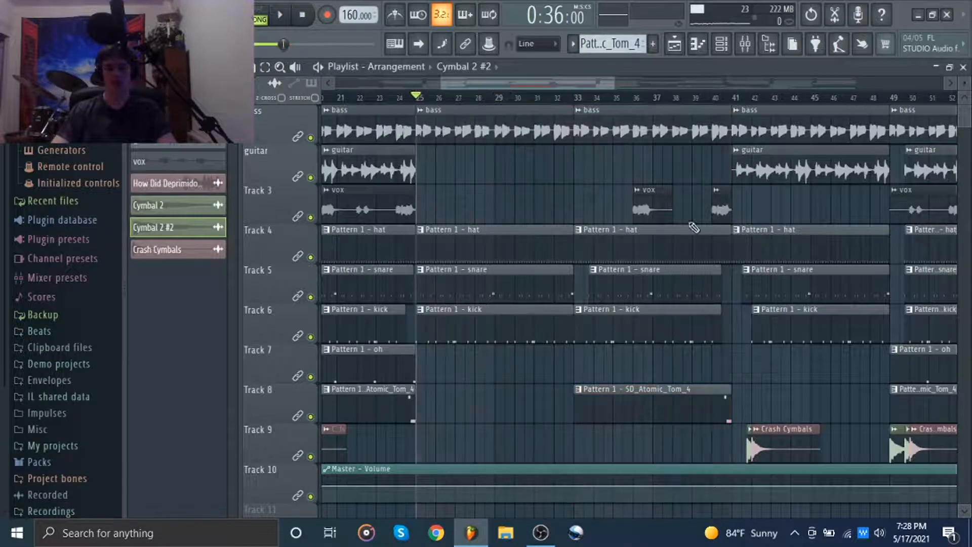
# Step: Play from bar 39, then pan later and select the clips between bars 57 and 71
pyautogui.click(697, 102)
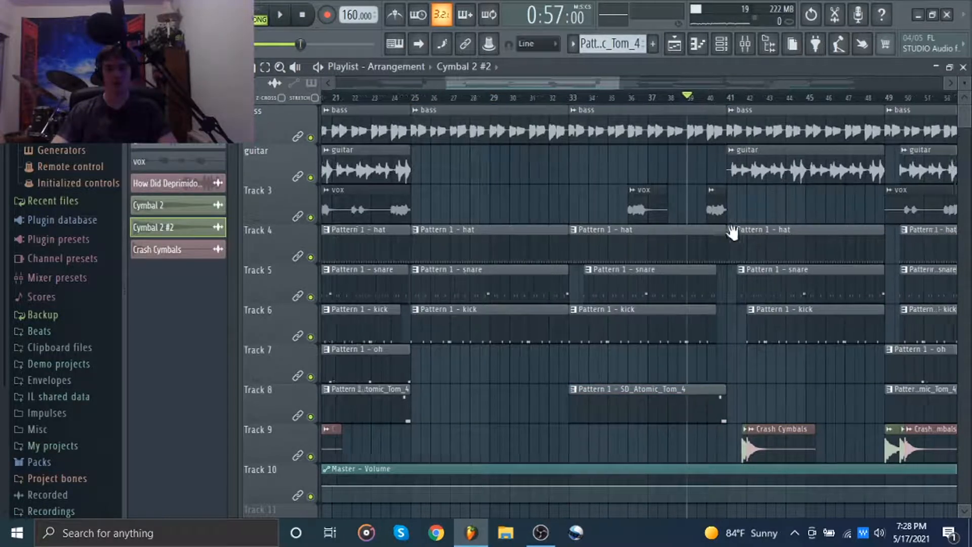
pyautogui.press('space')
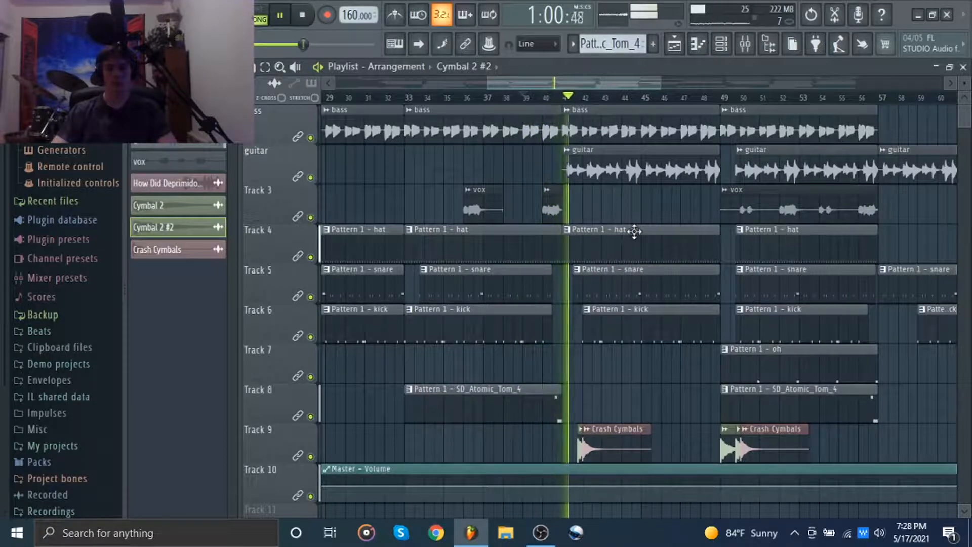
pyautogui.press('space')
pyautogui.scroll(-4, 634, 232)
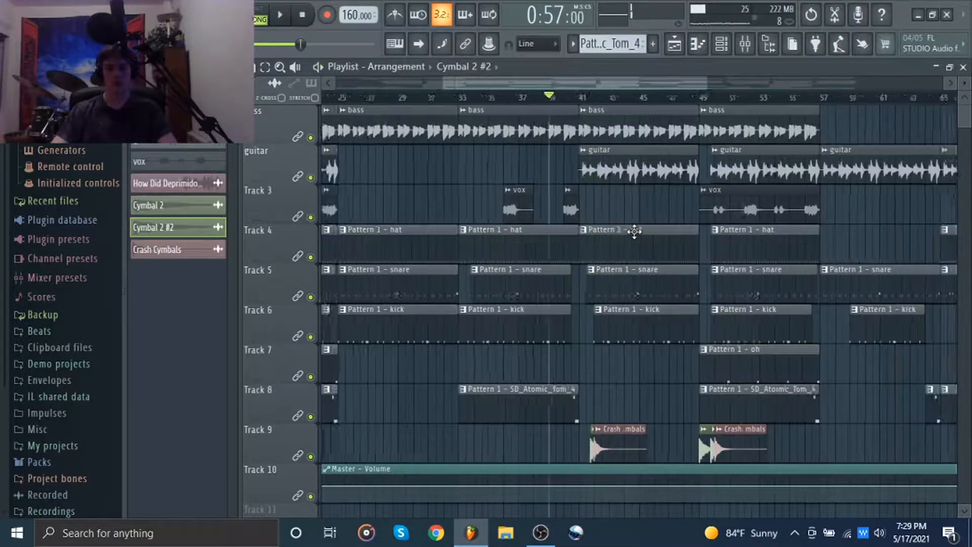
pyautogui.moveTo(753, 311); pyautogui.dragTo(690, 403)
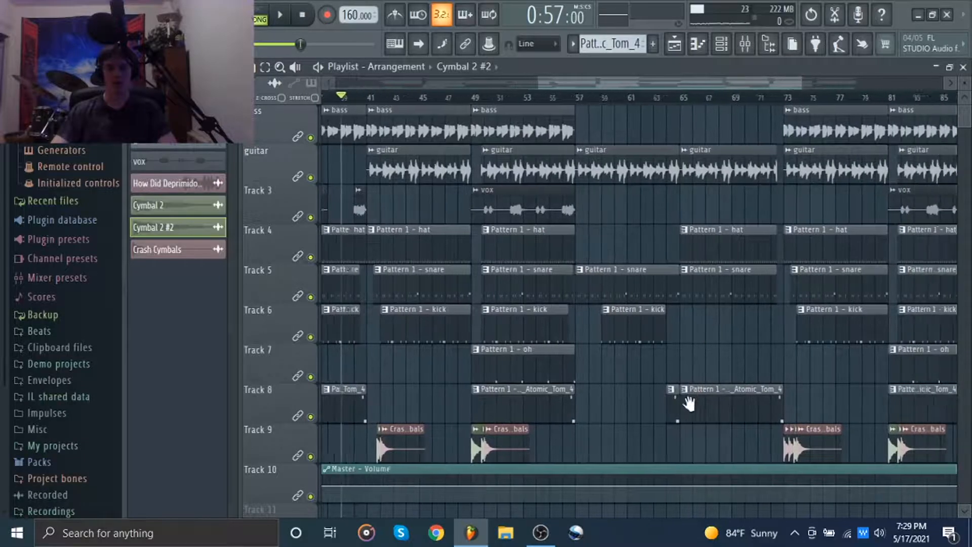
pyautogui.moveTo(755, 415); pyautogui.dragTo(725, 423)
pyautogui.moveTo(715, 463); pyautogui.dragTo(586, 147)
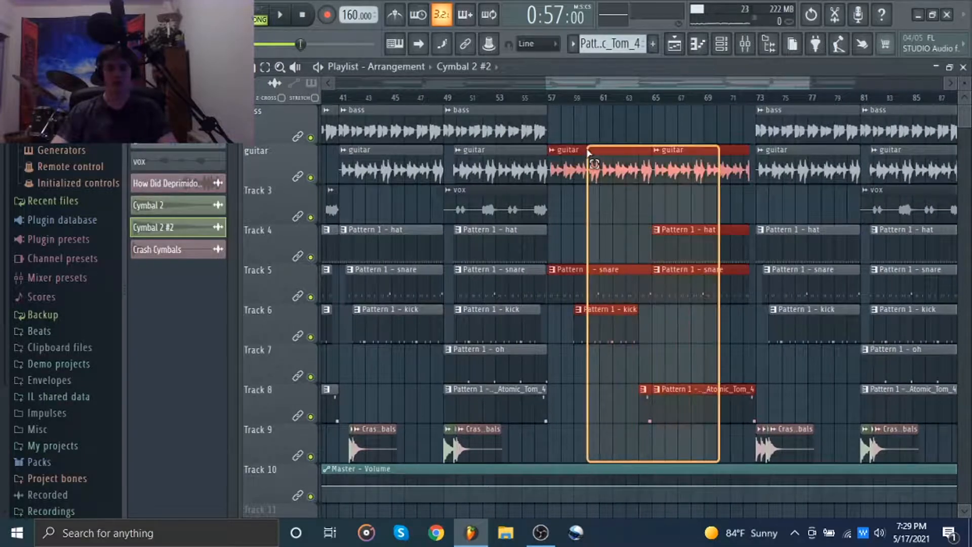
# Step: Move the song position to bar 57 on the Playlist ruler
pyautogui.scroll(1, 639, 233)
pyautogui.scroll(3, 638, 233)
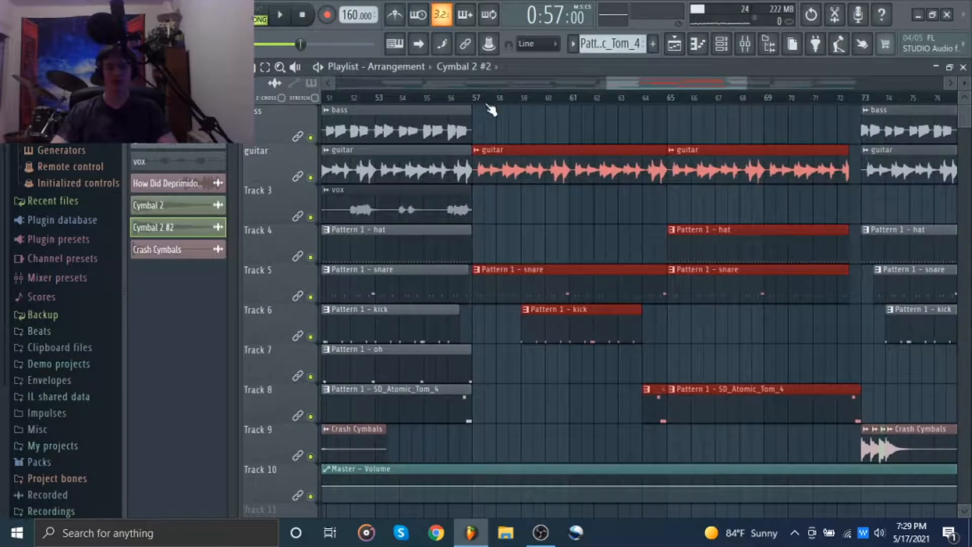
pyautogui.click(474, 97)
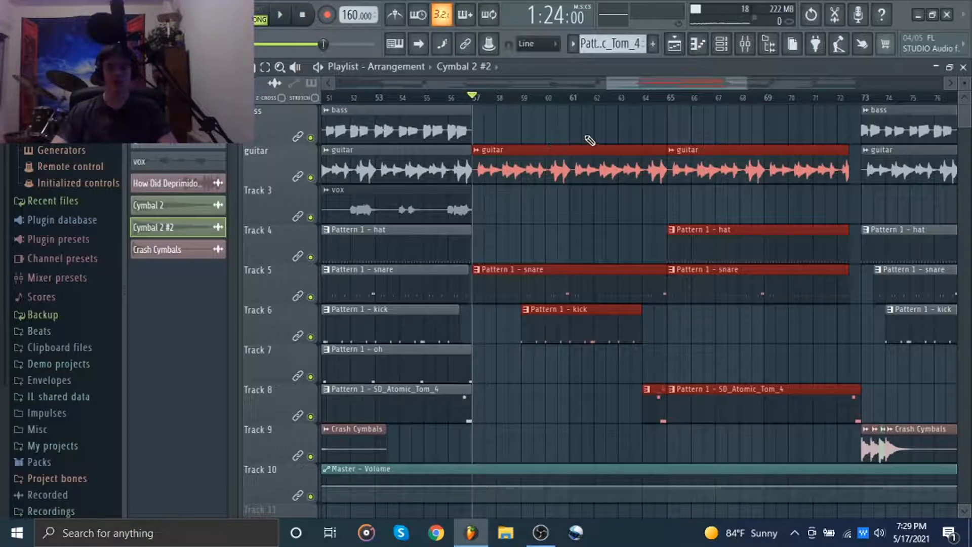
# Step: Check the Track 5 snare and Track 6 kick clips, then make Pattern 1 - hat current
pyautogui.moveTo(517, 278); pyautogui.dragTo(769, 291)
pyautogui.click(847, 322)
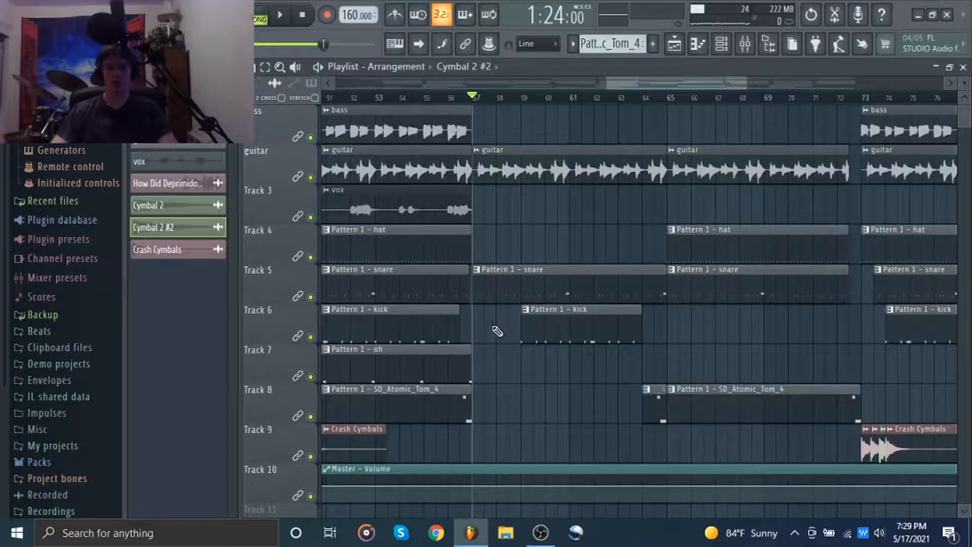
pyautogui.moveTo(493, 327); pyautogui.dragTo(561, 330)
pyautogui.rightClick(575, 390)
pyautogui.click(763, 247)
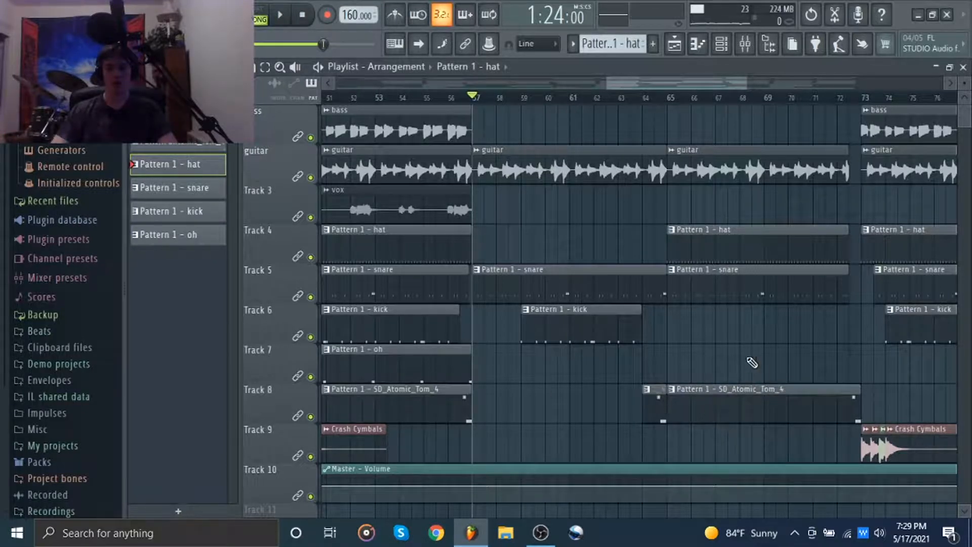
# Step: Pan the playlist over and set the song position to bar 73
pyautogui.hscroll(4, 744, 354)
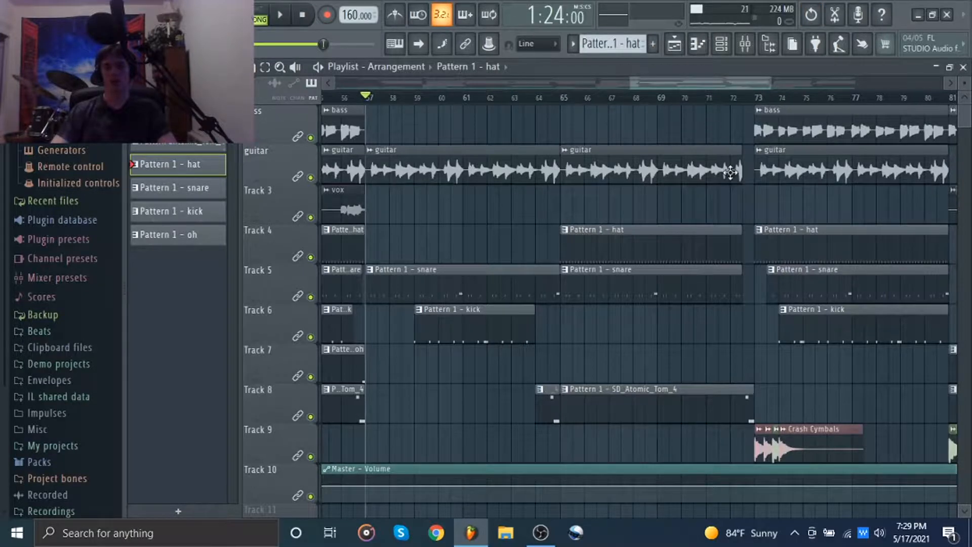
pyautogui.moveTo(713, 194); pyautogui.dragTo(488, 282)
pyautogui.click(535, 96)
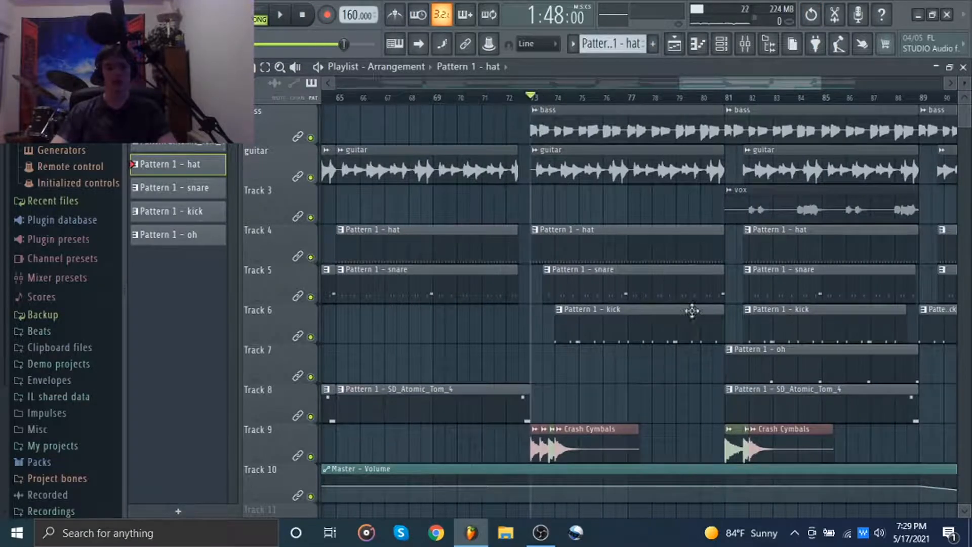
# Step: Check the Track 9 Crash Cymbals clips and play the section from bar 73
pyautogui.scroll(6, 529, 457)
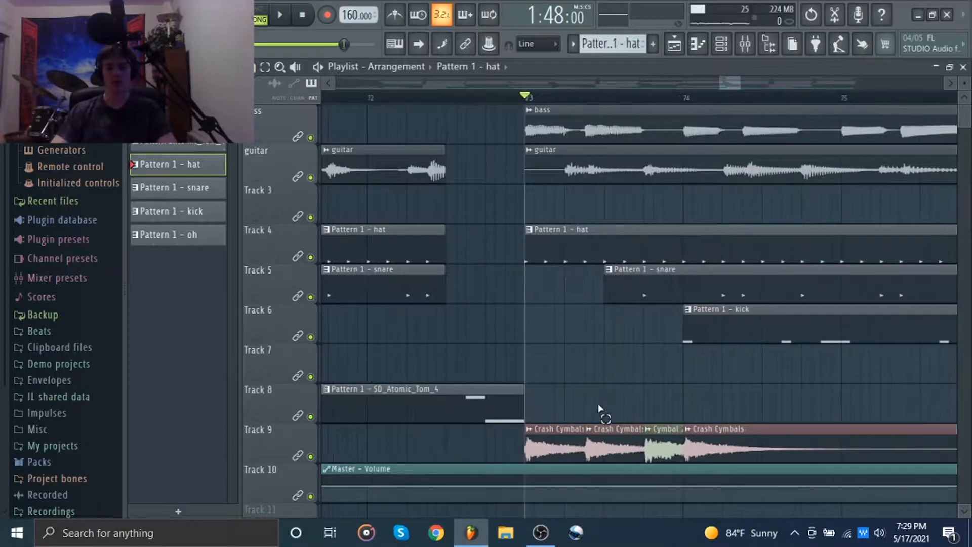
pyautogui.keyDown('ctrl'); pyautogui.moveTo(599, 406); pyautogui.dragTo(557, 426); pyautogui.keyUp('ctrl')
pyautogui.keyDown('ctrl'); pyautogui.click(590, 372); pyautogui.keyUp('ctrl')
pyautogui.scroll(-5, 592, 371)
pyautogui.press('space')
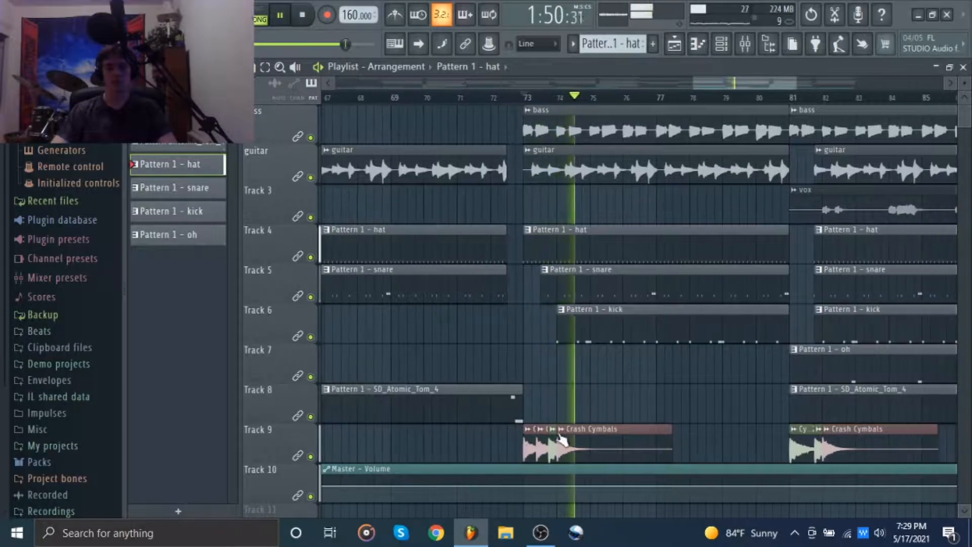
pyautogui.press('space')
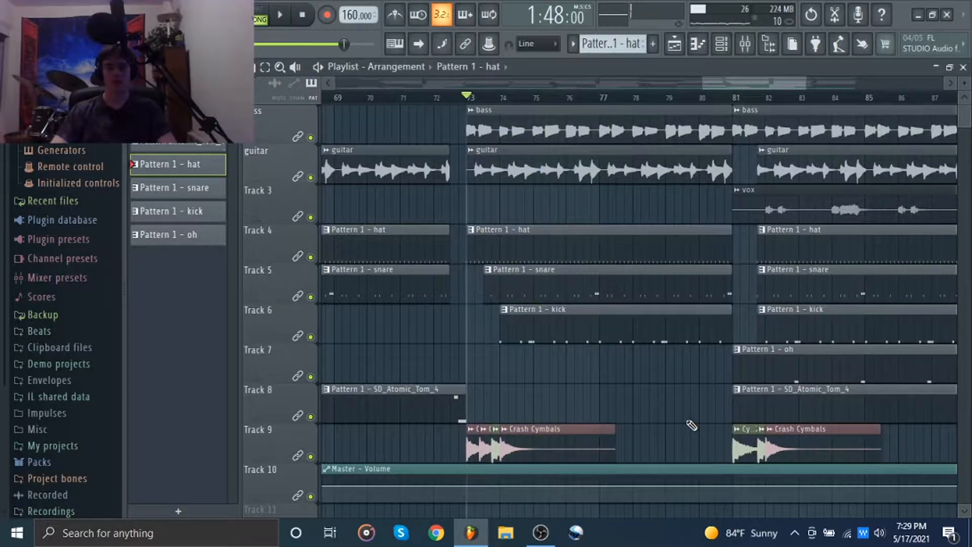
# Step: Scroll the Playlist to bars 77–104, showing the ending's volume fade
pyautogui.scroll(-3, 689, 421)
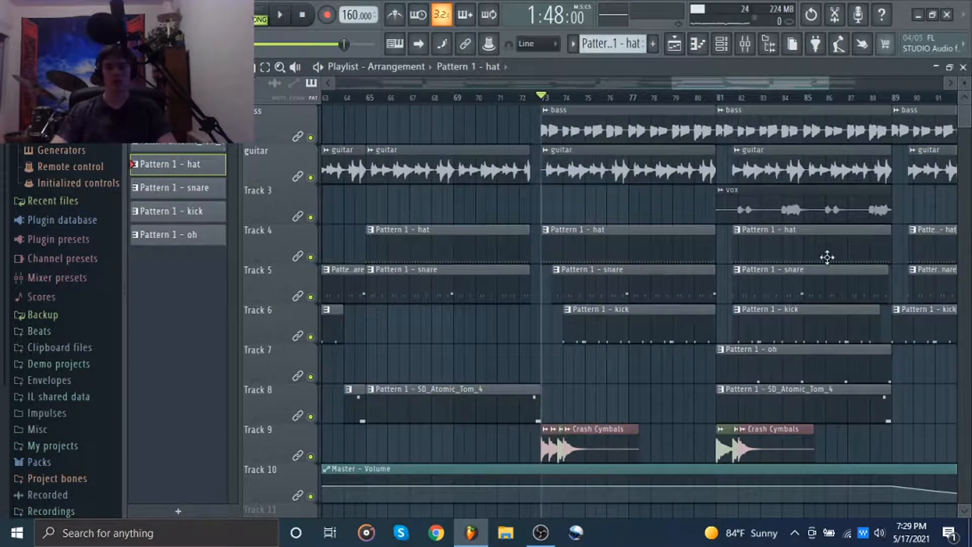
pyautogui.hscroll(6, 734, 325)
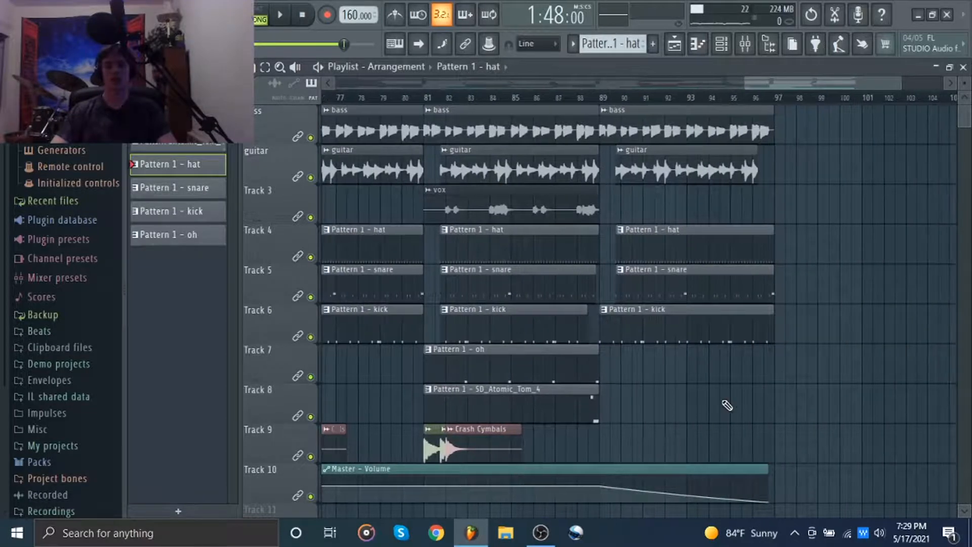
pyautogui.scroll(-2, 714, 406)
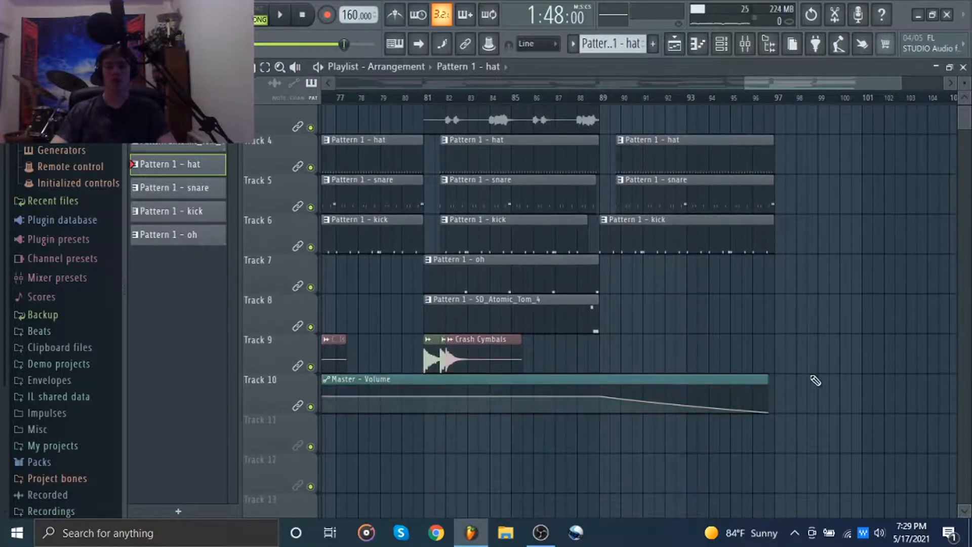
# Step: Set the song position to bar 89 and play the final section through
pyautogui.scroll(2, 816, 377)
pyautogui.moveTo(772, 383); pyautogui.dragTo(628, 71)
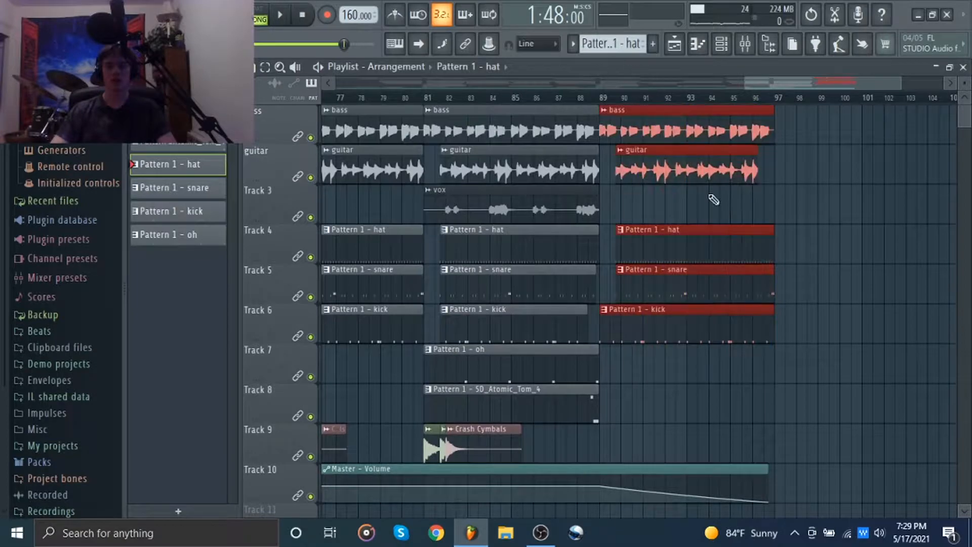
pyautogui.keyDown('ctrl'); pyautogui.click(816, 218); pyautogui.keyUp('ctrl')
pyautogui.click(600, 97)
pyautogui.press('space')
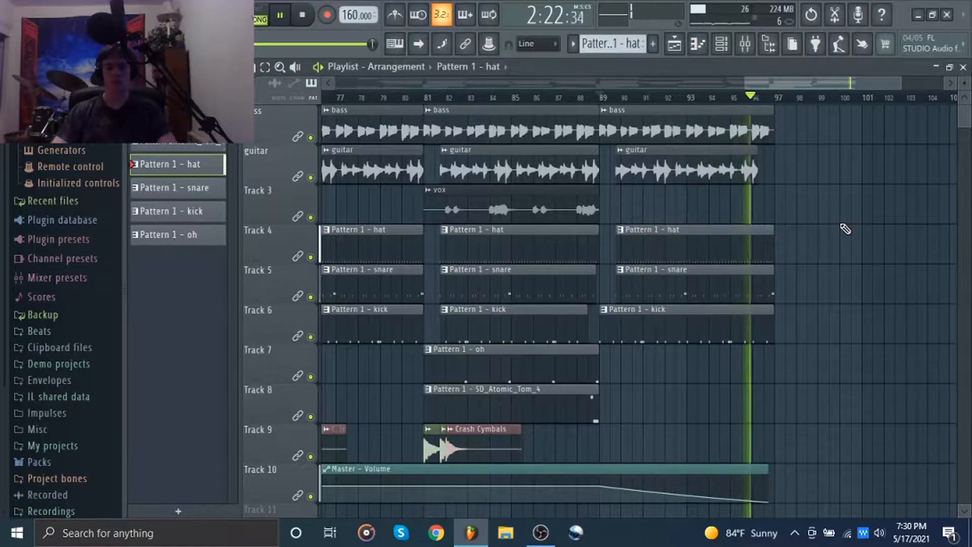
pyautogui.press('space')
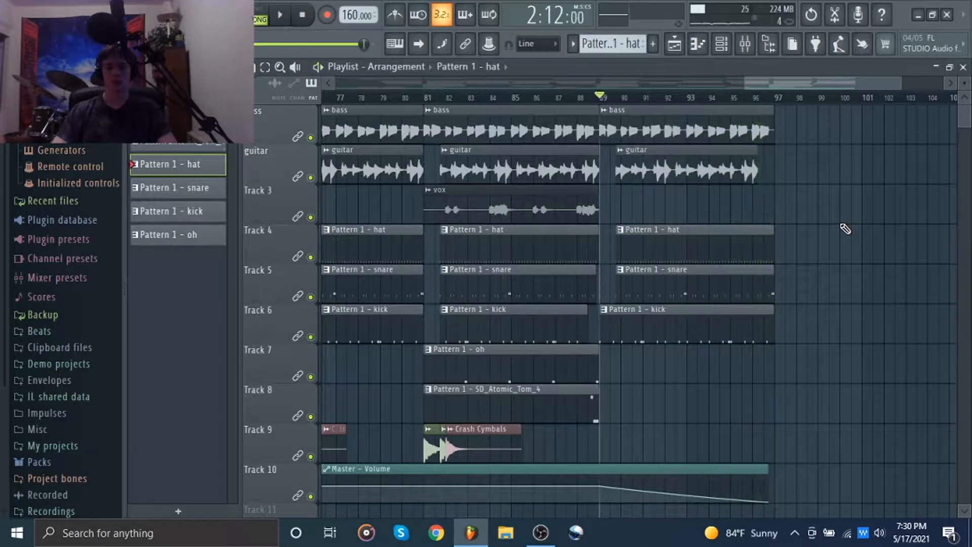
# Step: Pan the playlist to bars 87–97 and select the last guitar clip
pyautogui.scroll(5, 845, 229)
pyautogui.moveTo(482, 218); pyautogui.dragTo(688, 226)
pyautogui.click(618, 169)
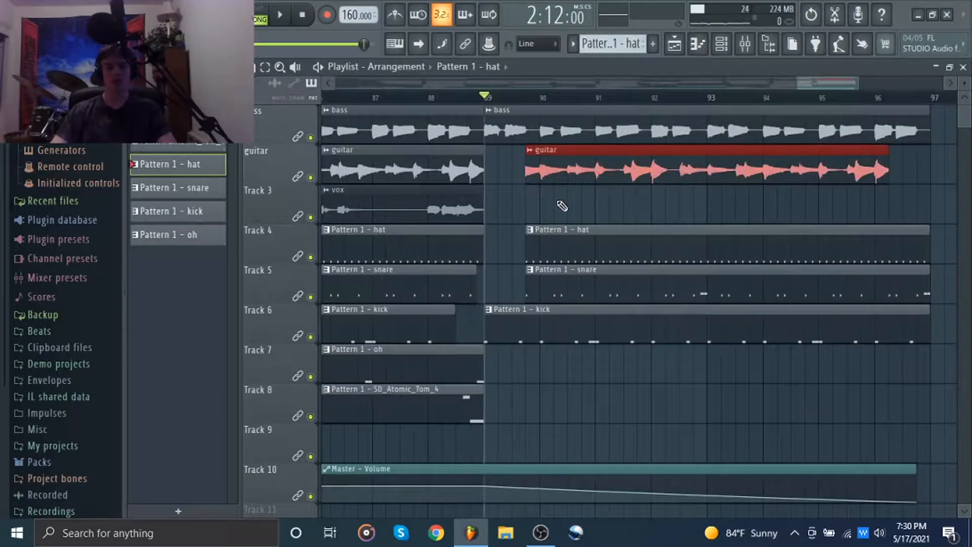
# Step: Select and deselect the last guitar clip a few times to inspect it
pyautogui.keyDown('ctrl'); pyautogui.click(562, 206); pyautogui.keyUp('ctrl')
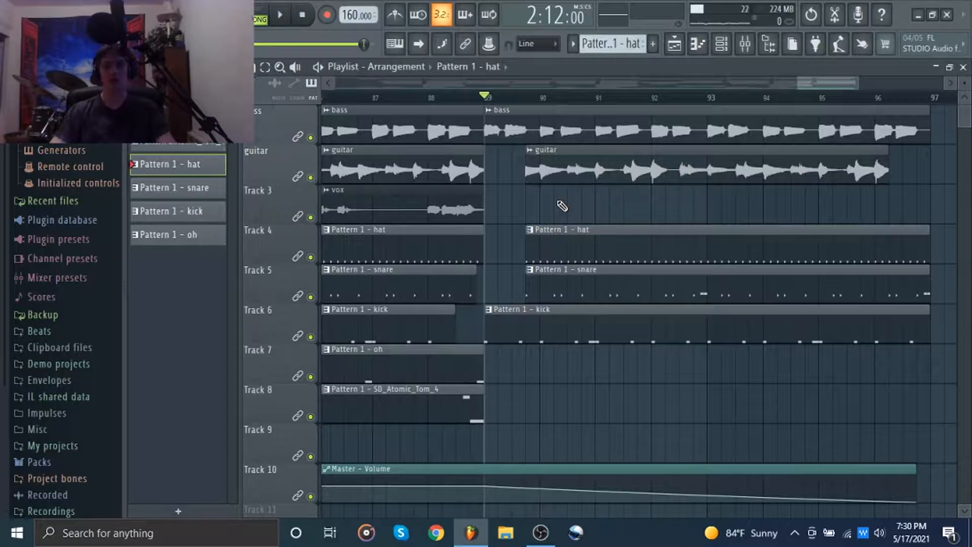
pyautogui.moveTo(558, 202); pyautogui.dragTo(567, 183)
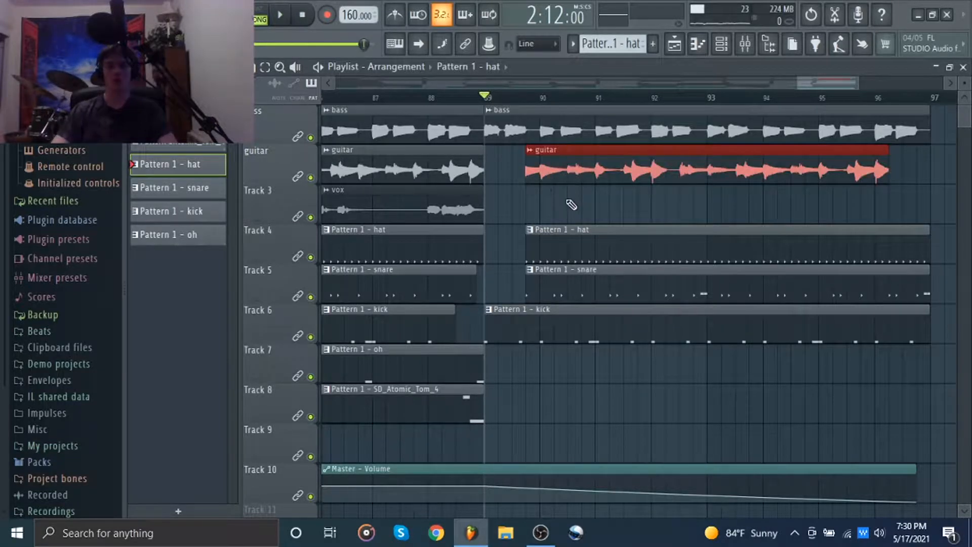
pyautogui.keyDown('ctrl'); pyautogui.click(568, 201); pyautogui.keyUp('ctrl')
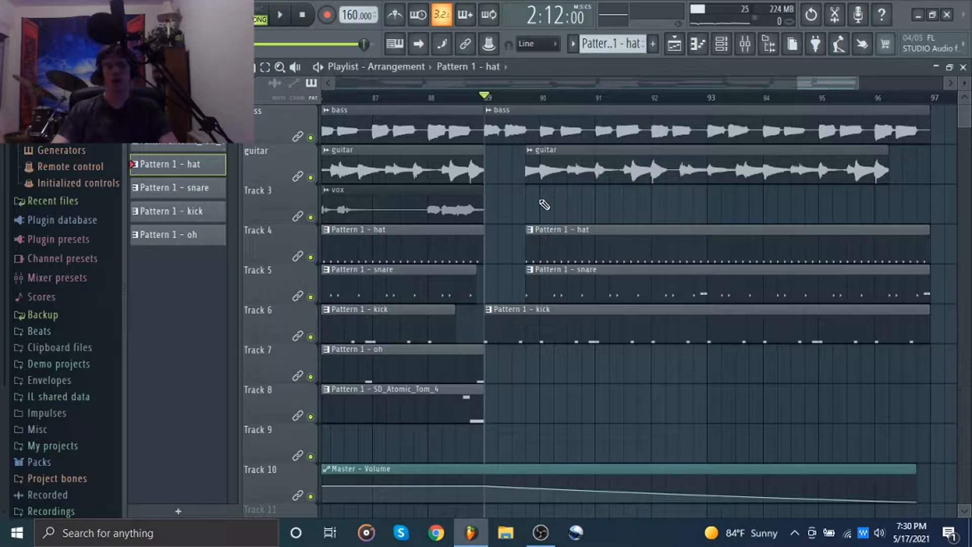
pyautogui.moveTo(541, 201); pyautogui.dragTo(544, 182)
pyautogui.keyDown('ctrl'); pyautogui.click(557, 201); pyautogui.keyUp('ctrl')
# Step: Zoom the Playlist out until bars 1 to 109 are visible
pyautogui.scroll(-2, 556, 201)
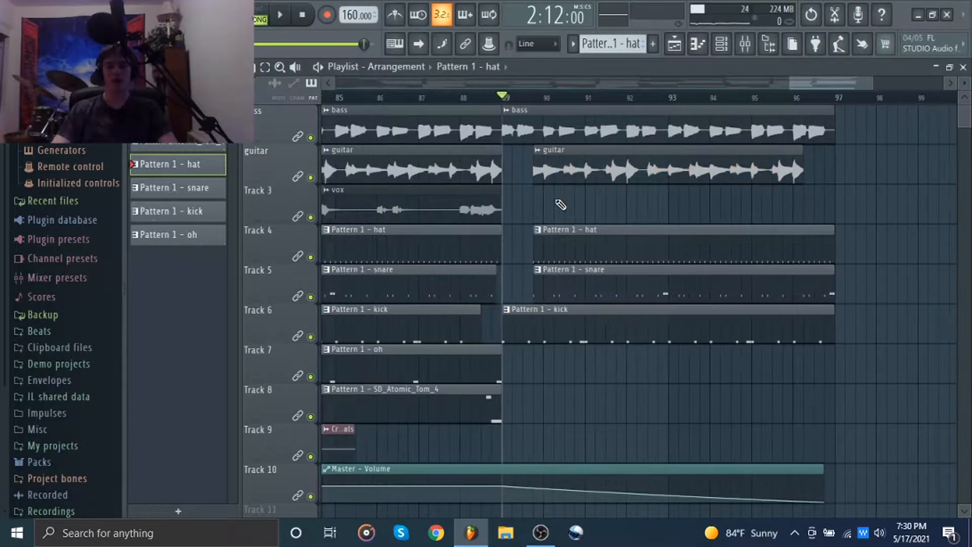
pyautogui.scroll(-2, 582, 199)
pyautogui.scroll(-2, 716, 239)
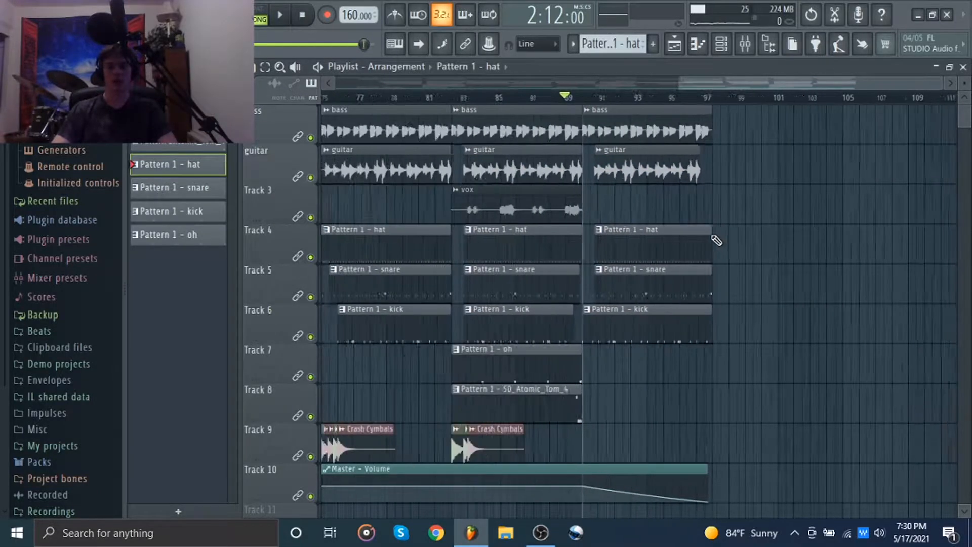
pyautogui.scroll(-4, 715, 240)
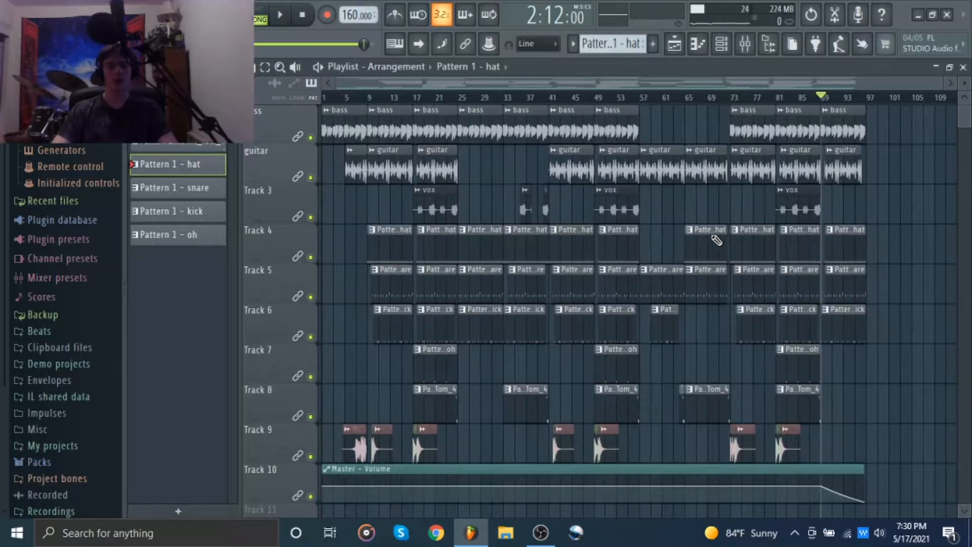